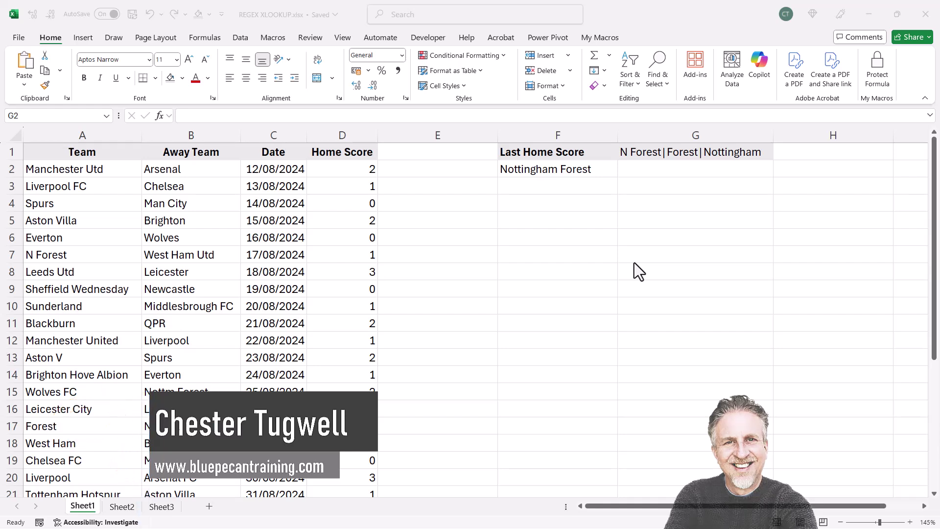
# - Review the N Forest, Forest (row 17) and Nottingham (row 27) team entries in column A
pyautogui.press('Left')
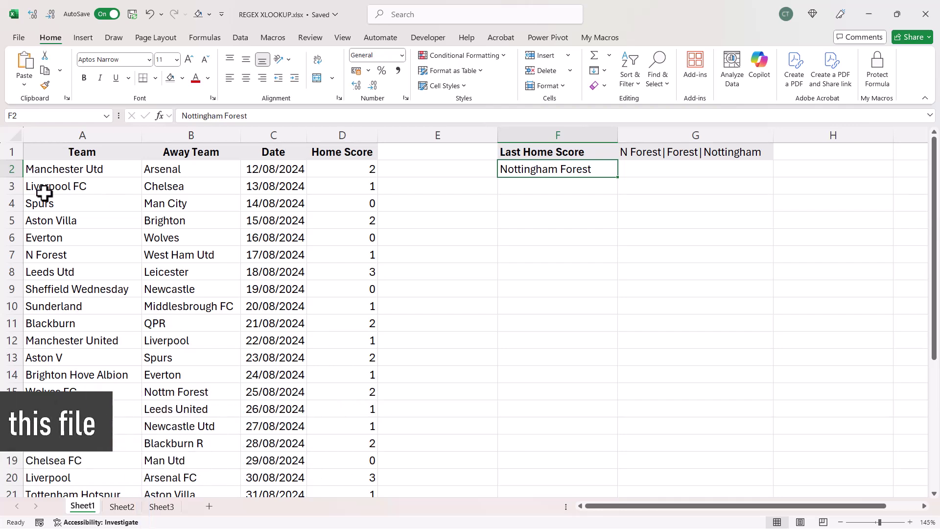
pyautogui.click(61, 255)
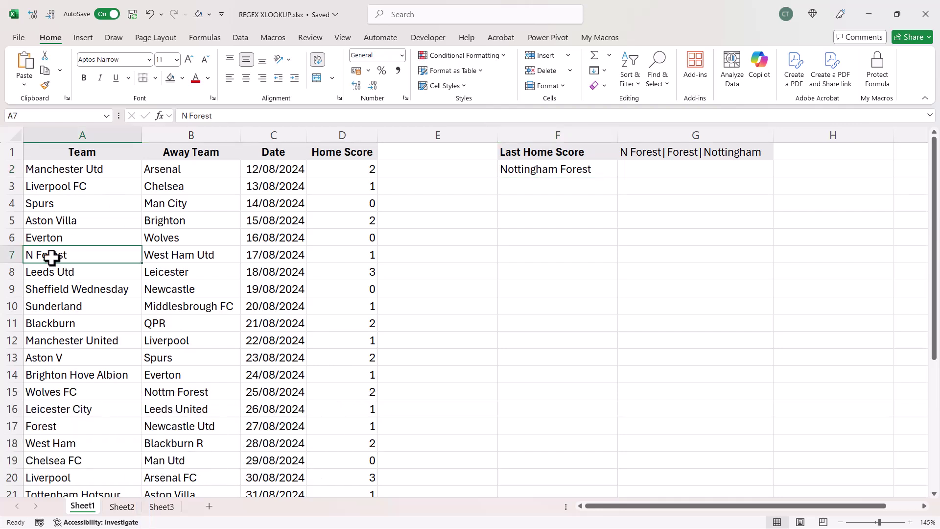
pyautogui.scroll(-4, 83, 255)
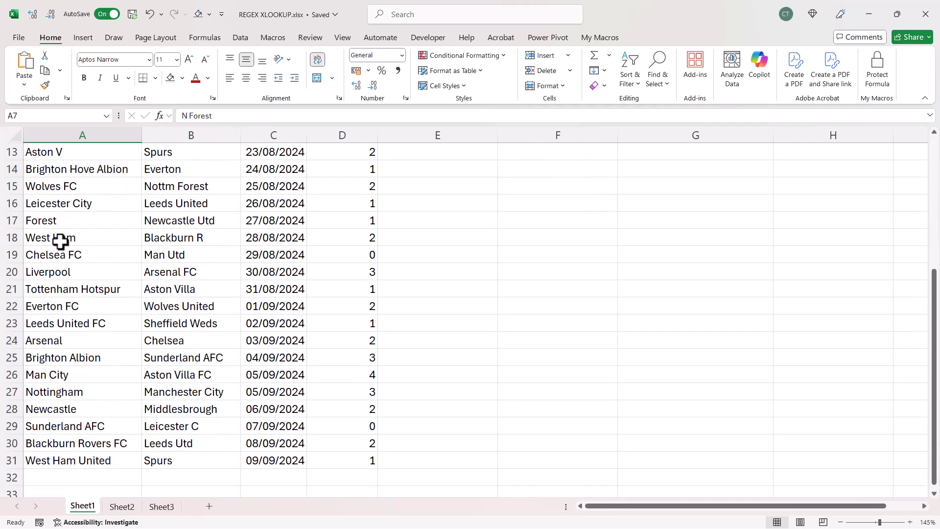
pyautogui.click(56, 225)
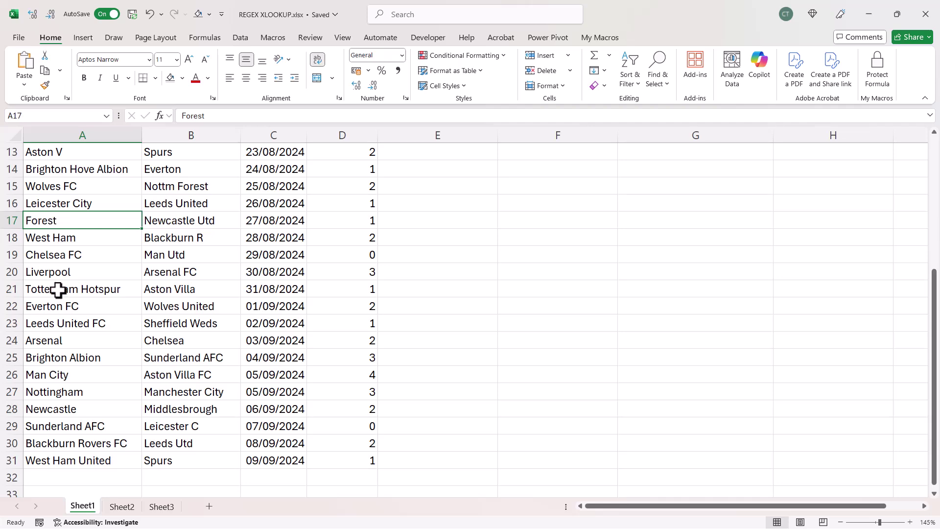
pyautogui.click(53, 390)
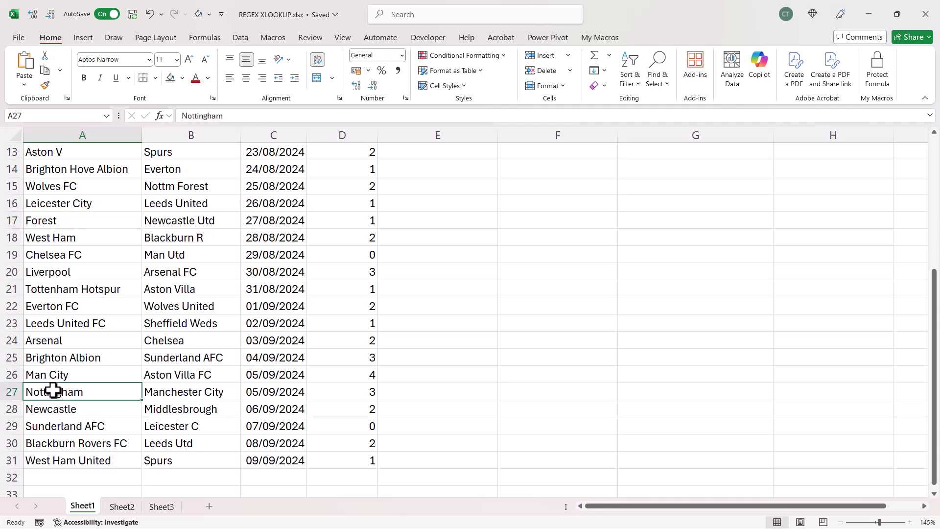
pyautogui.scroll(4, 597, 298)
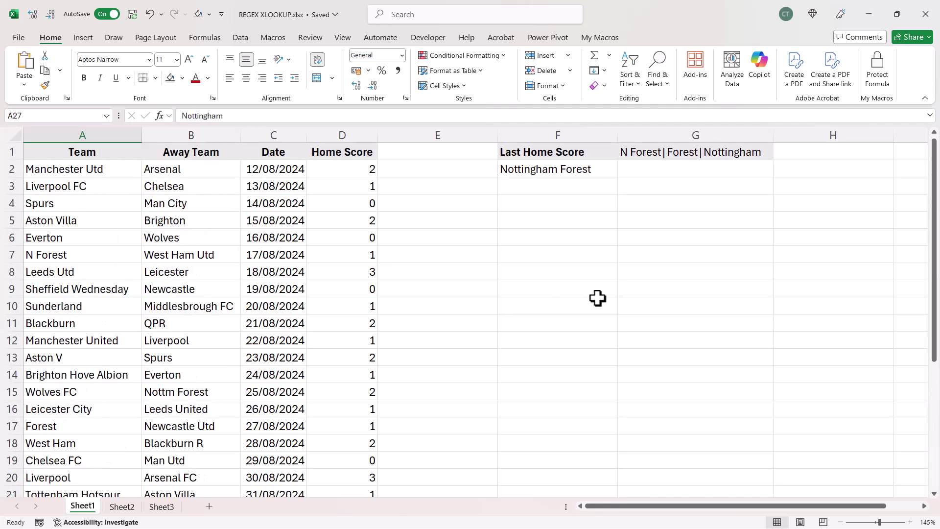
# - Copy the N Forest|Forest|Nottingham pattern and begin an XLOOKUP in G2 searching A2:A31
pyautogui.click(647, 157)
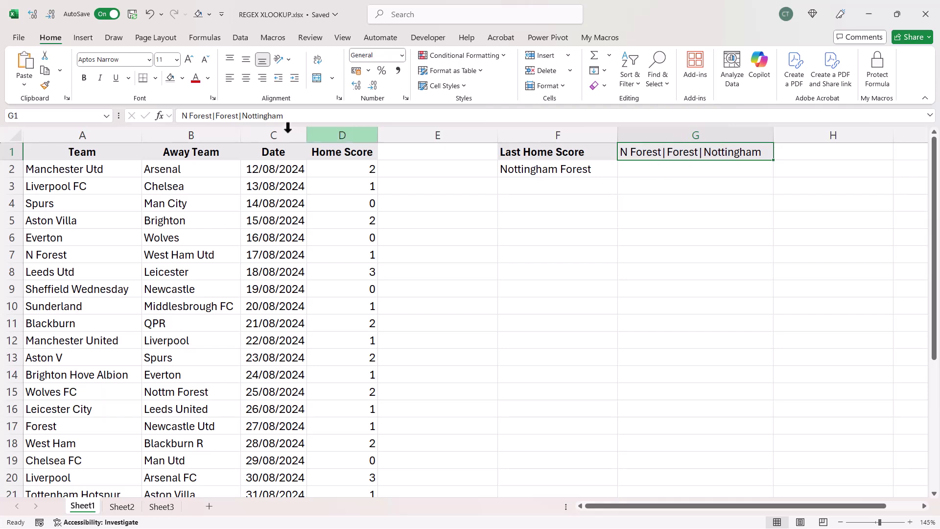
pyautogui.moveTo(294, 116); pyautogui.dragTo(151, 109)
pyautogui.hotkey('ctrl', 'c')
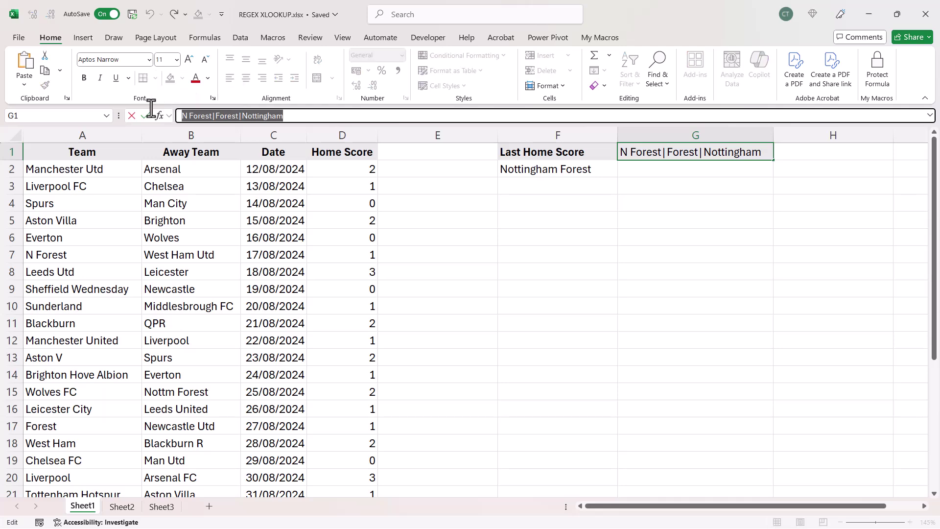
pyautogui.press('Return')
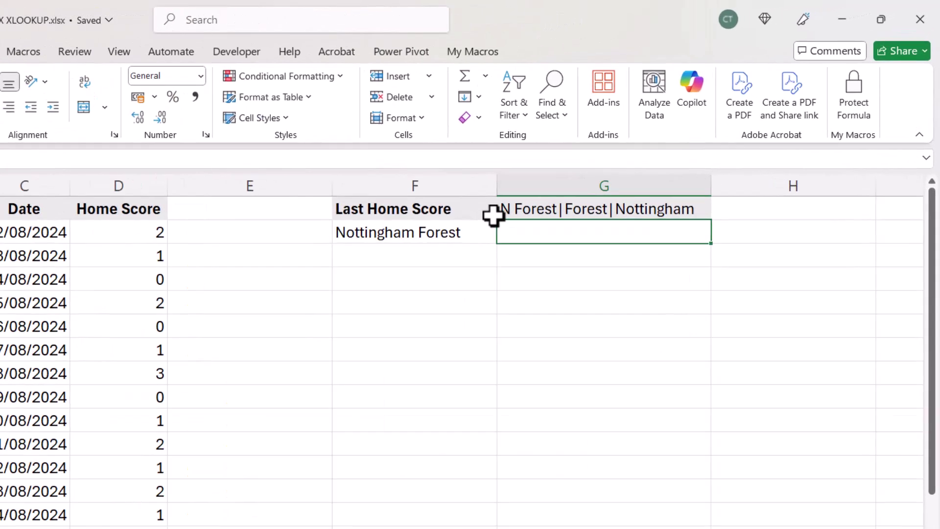
pyautogui.write('=')
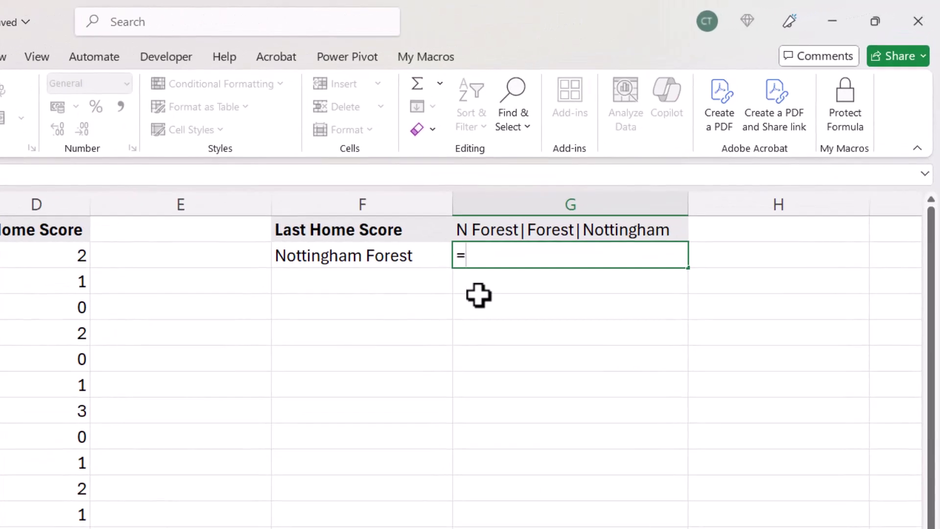
pyautogui.write('xl')
pyautogui.press('Tab')
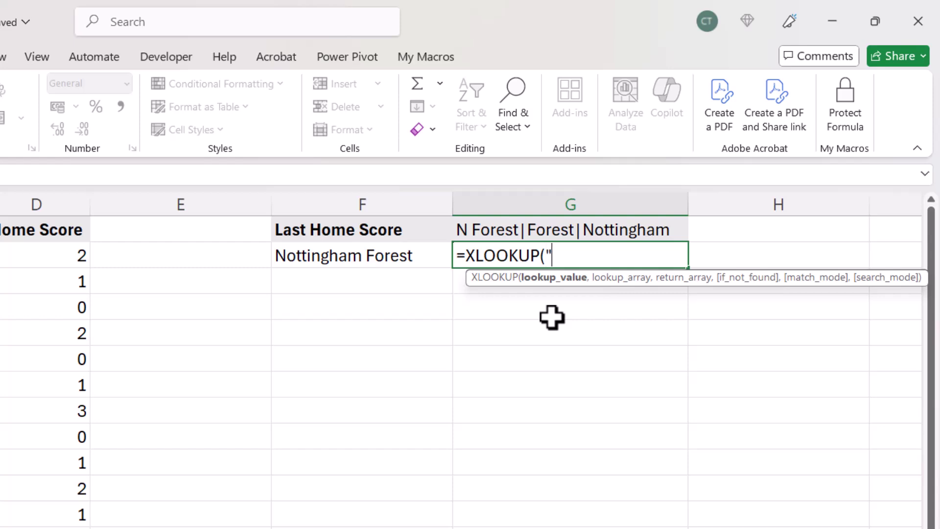
pyautogui.write('"')
pyautogui.hotkey('ctrl', 'v')
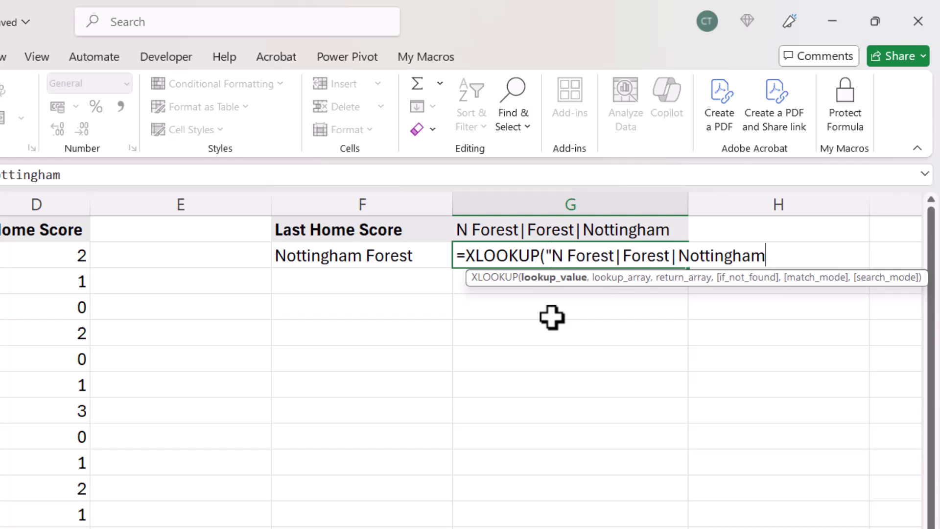
pyautogui.write('",')
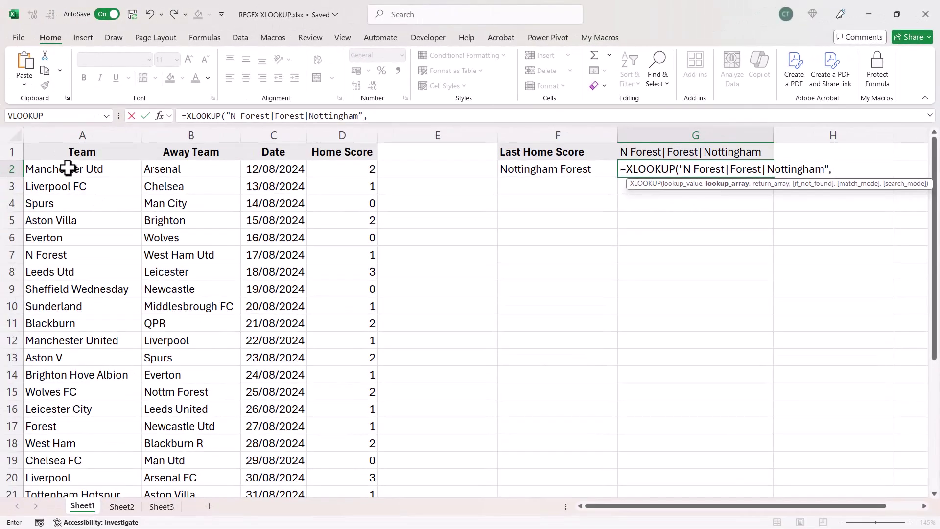
pyautogui.click(64, 168)
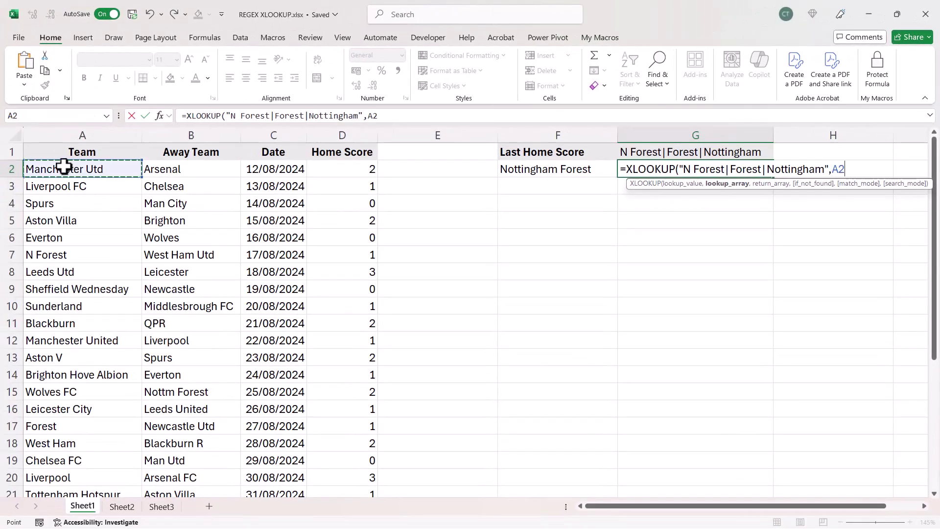
pyautogui.hotkey('ctrl', 'shift', 'Down')
pyautogui.hotkey('ctrl', 'BackSpace')
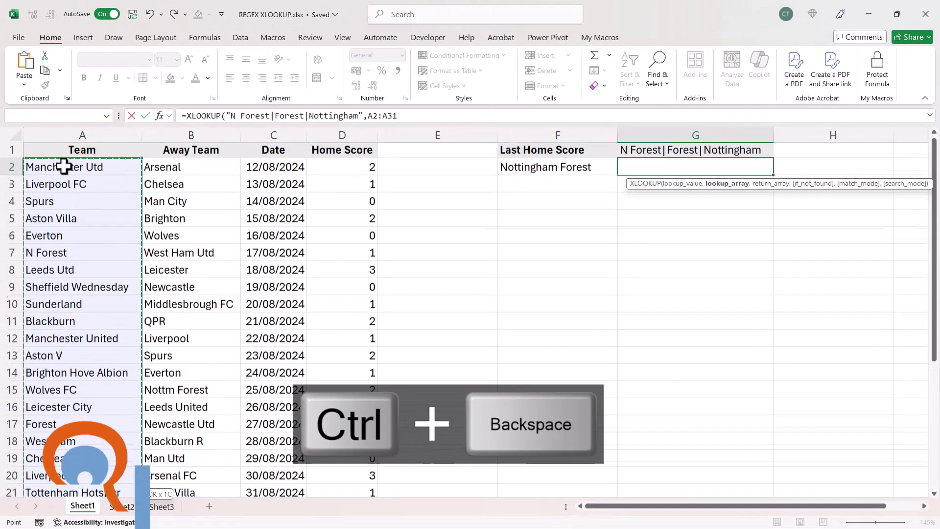
pyautogui.write(',')
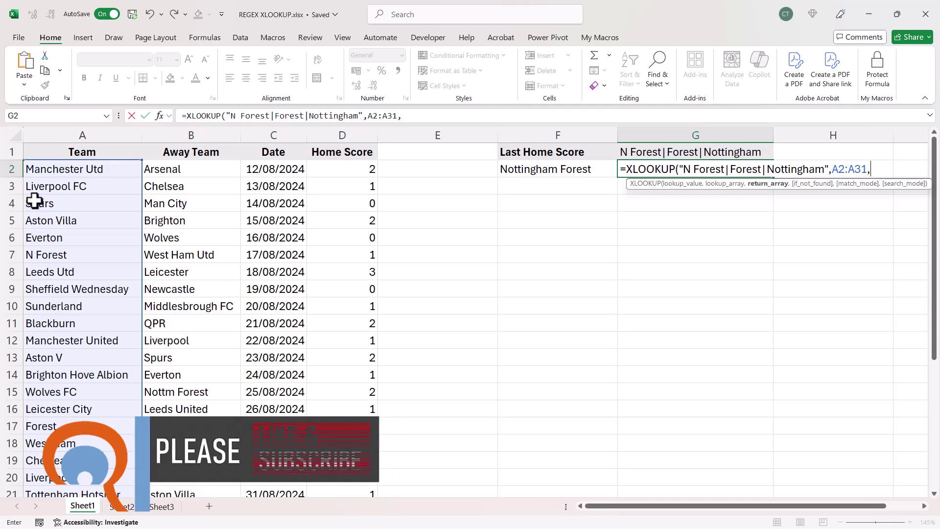
# - Finish the G2 formula with return range D2:D31, regex match mode 3 and last-to-first search -1
pyautogui.click(345, 167)
pyautogui.hotkey('ctrl', 'shift', 'Down')
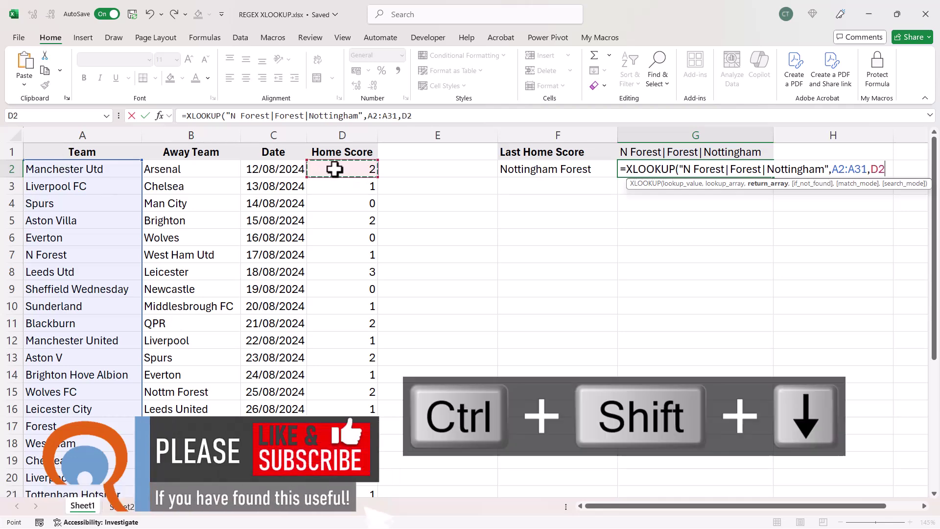
pyautogui.hotkey('ctrl', 'BackSpace')
pyautogui.write(',')
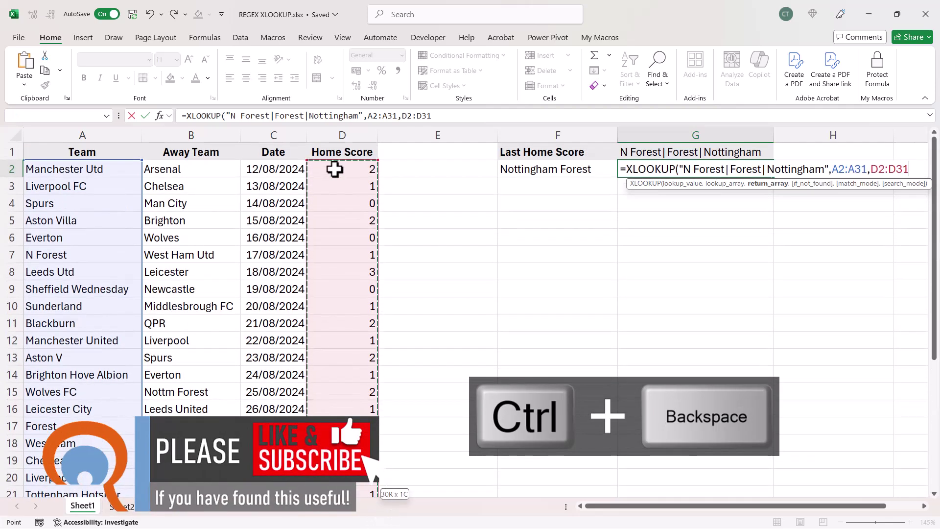
pyautogui.write(',')
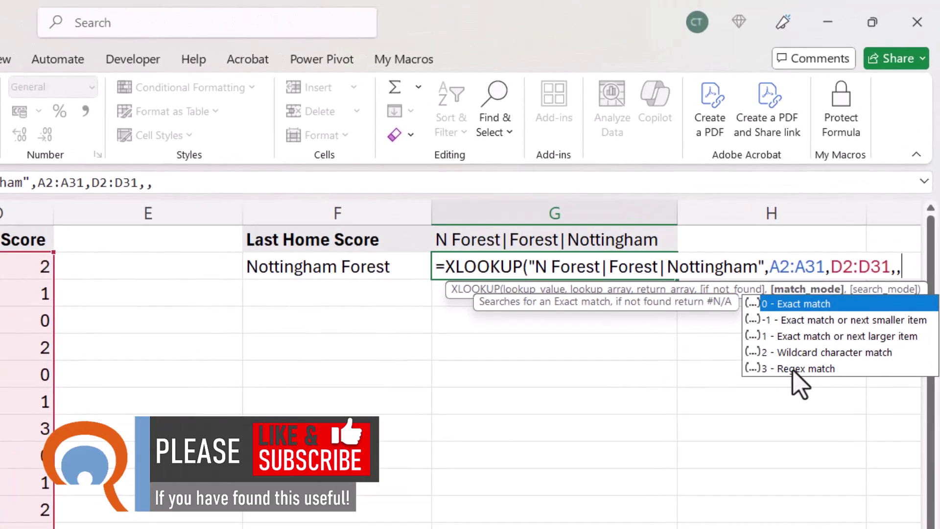
pyautogui.doubleClick(808, 368)
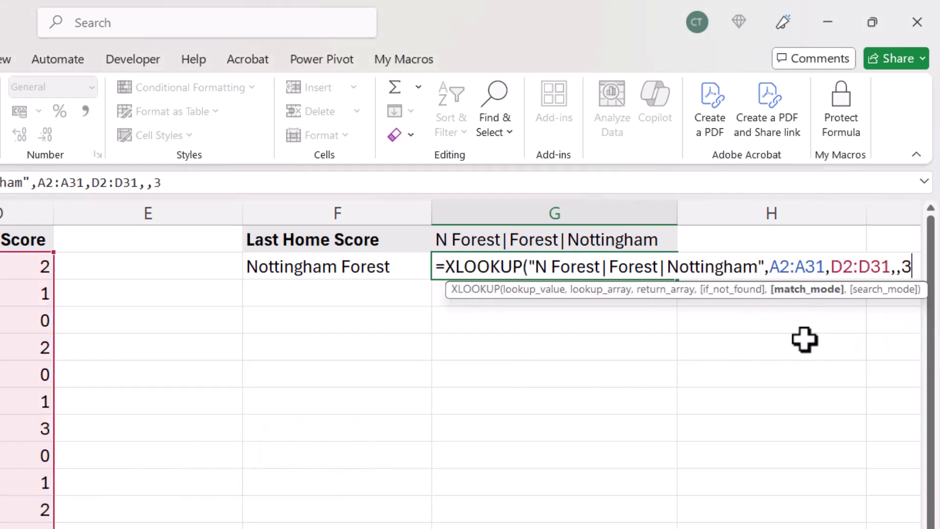
pyautogui.write(',')
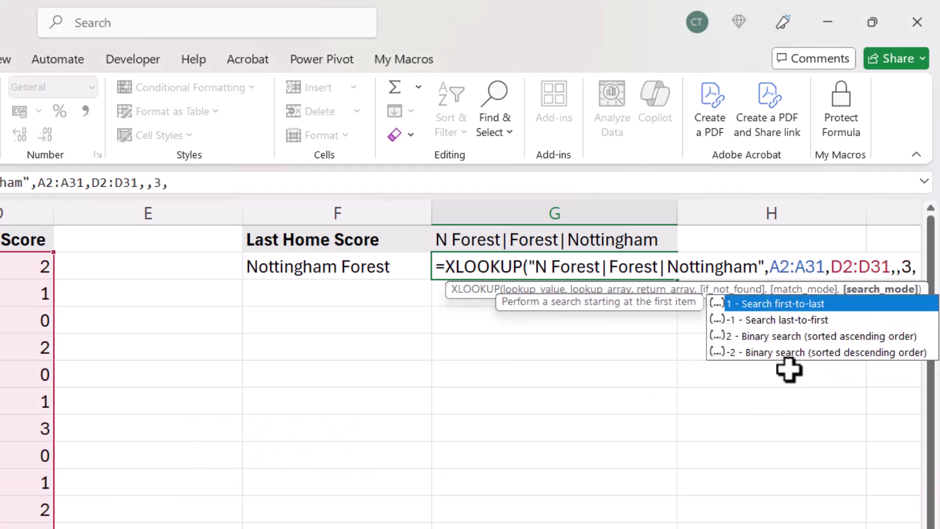
pyautogui.doubleClick(757, 321)
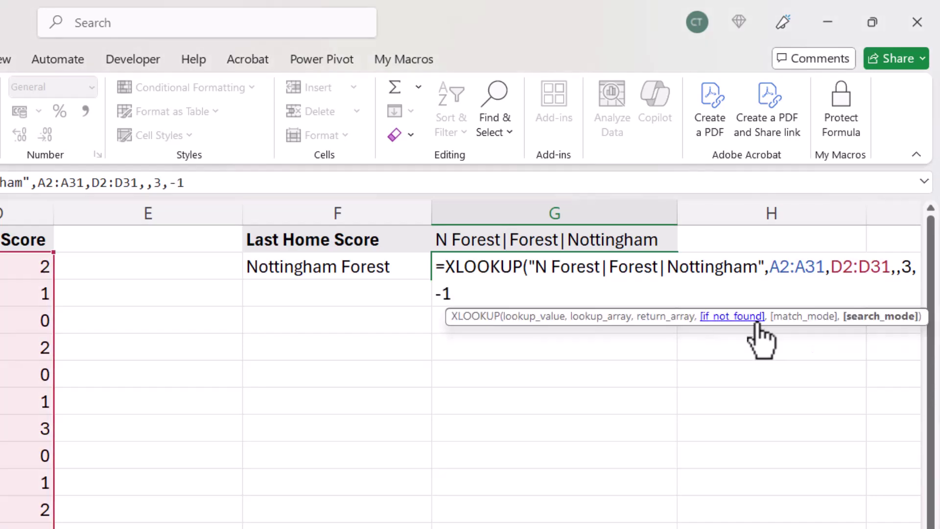
pyautogui.write(')')
pyautogui.press('Return')
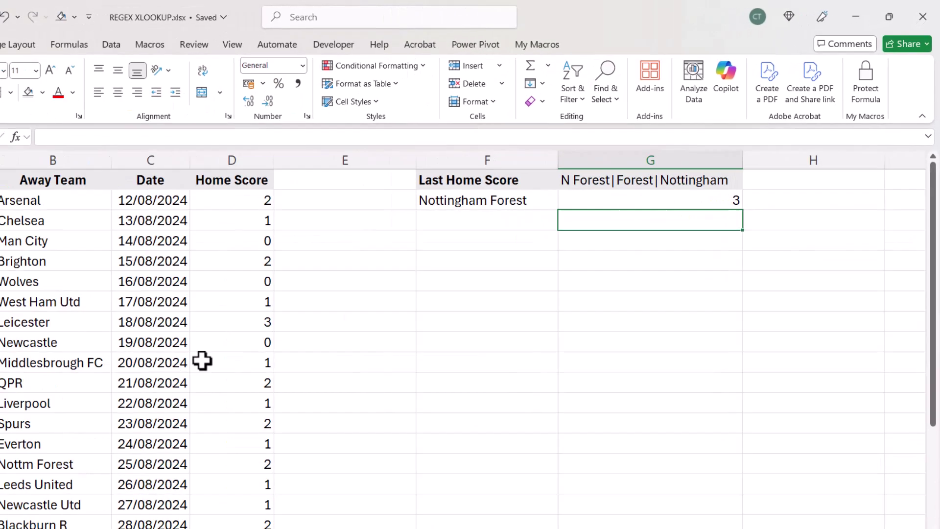
# - Verify the last Nottingham match in row 27 has a home score of 3
pyautogui.scroll(-4, 295, 338)
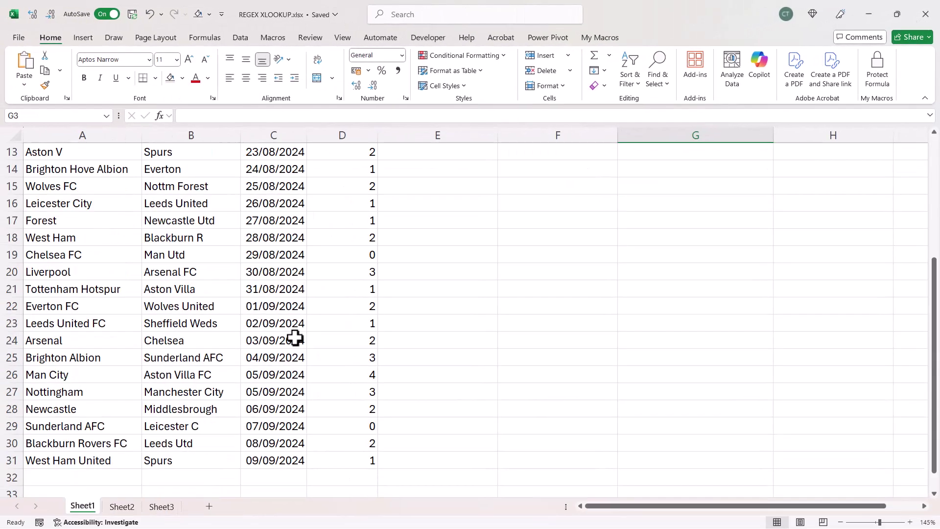
pyautogui.click(75, 394)
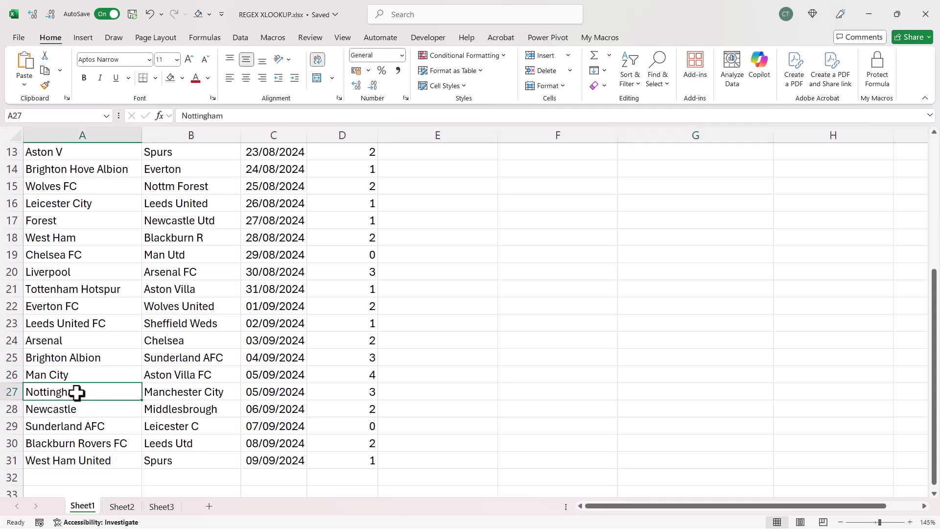
pyautogui.click(365, 396)
pyautogui.scroll(4, 540, 374)
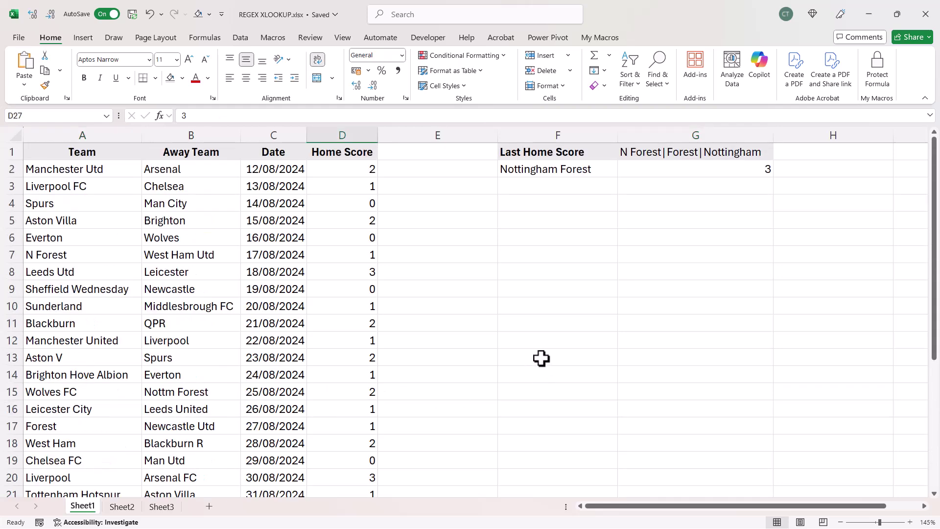
pyautogui.click(123, 506)
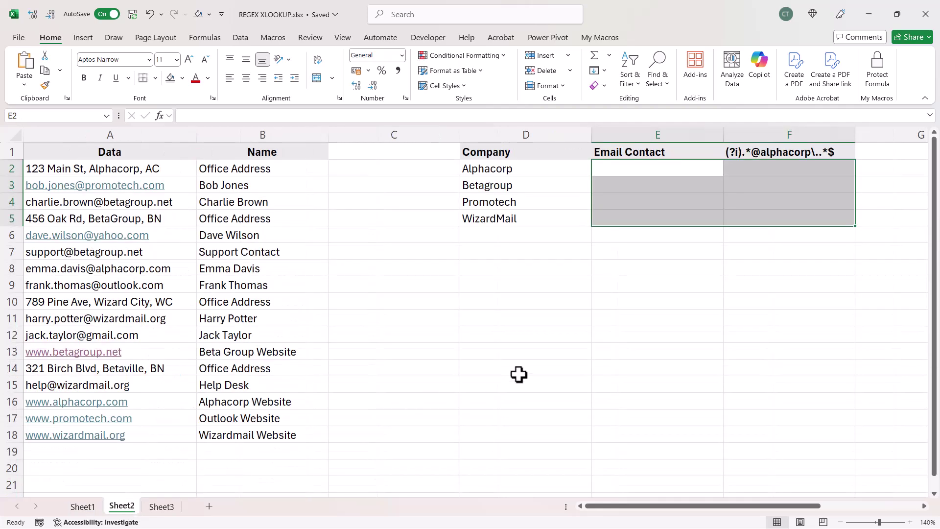
pyautogui.click(527, 335)
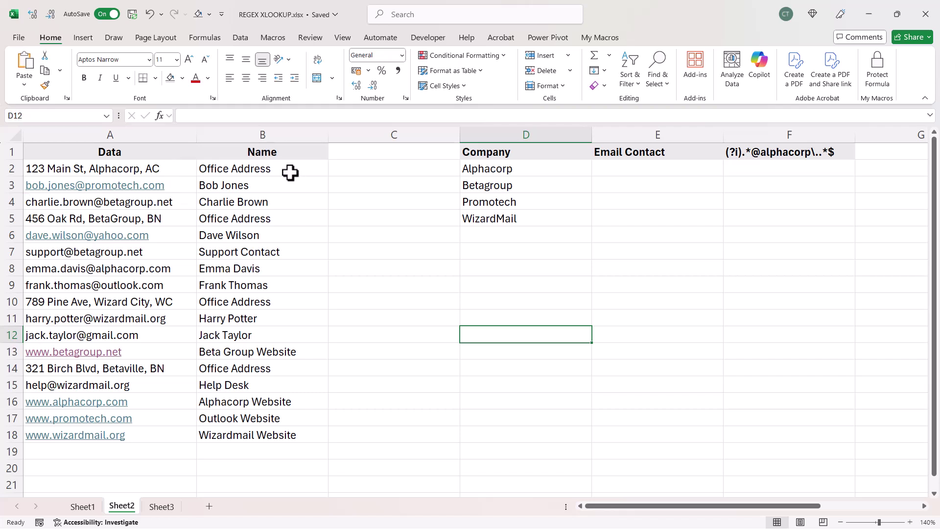
pyautogui.click(165, 168)
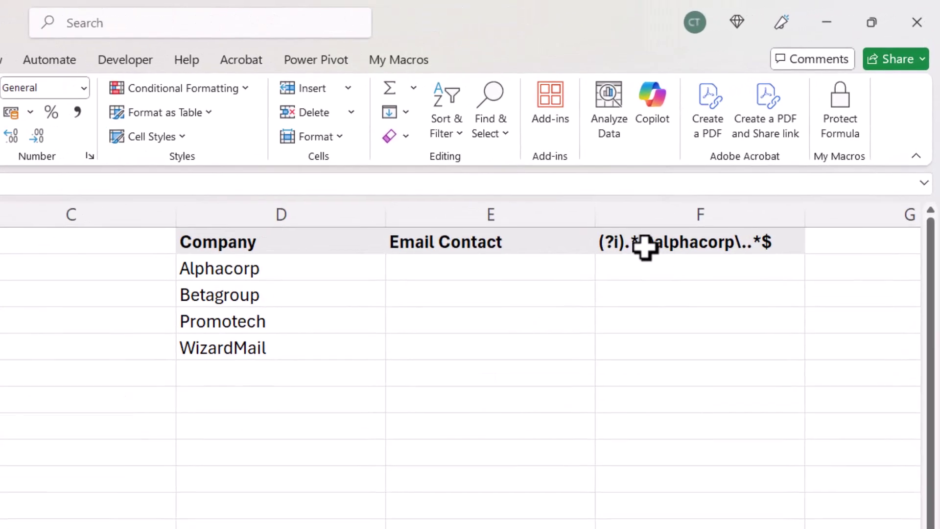
pyautogui.click(646, 247)
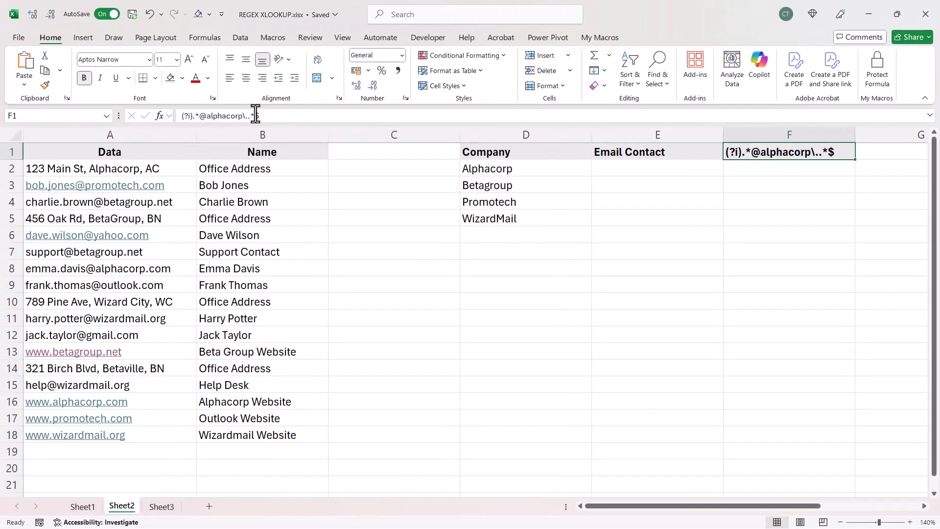
# - Copy F1's Alphacorp regex and start an XLOOKUP in E2 with it as the lookup value
pyautogui.moveTo(259, 115); pyautogui.dragTo(148, 130)
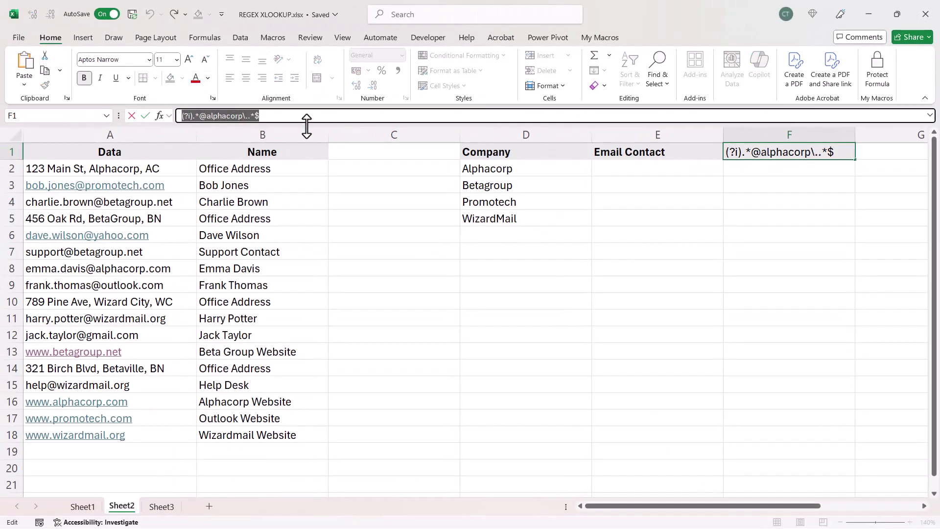
pyautogui.press('Escape')
pyautogui.click(603, 171)
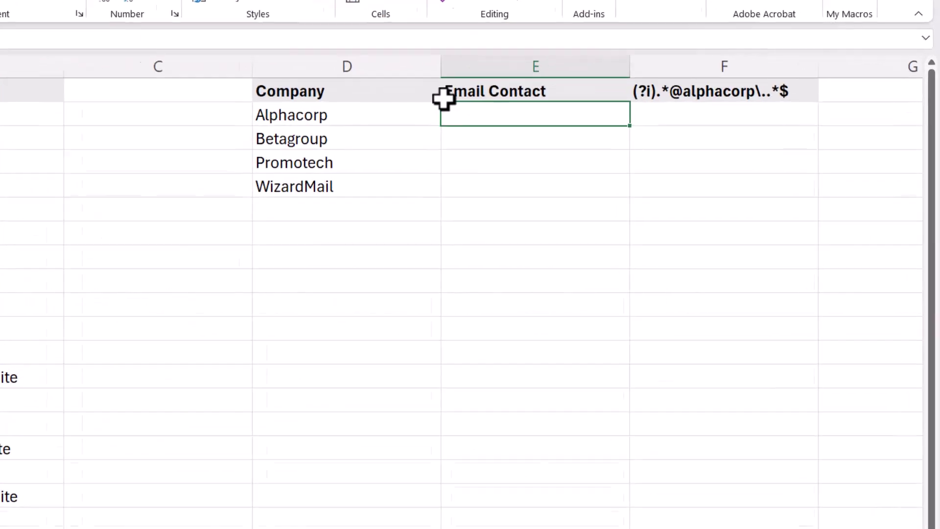
pyautogui.write('=X')
pyautogui.write('LOOKUP(')
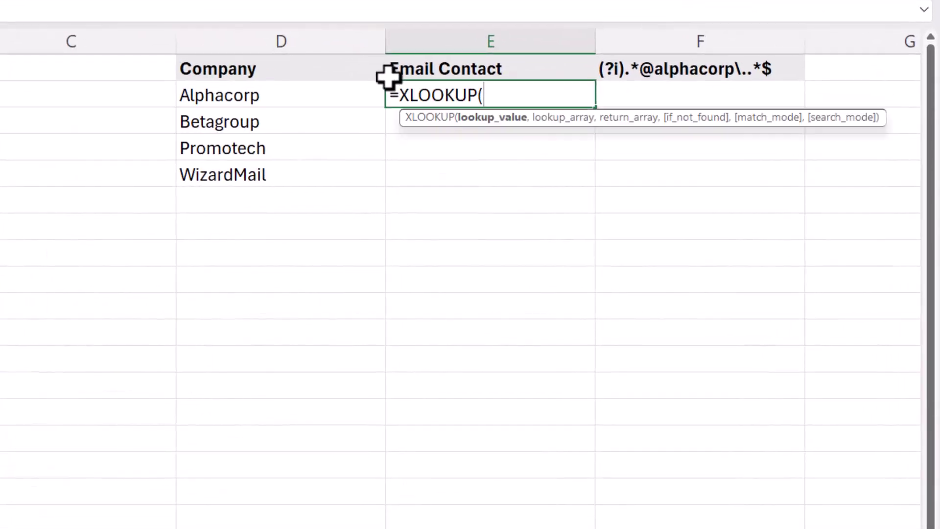
pyautogui.write('"')
pyautogui.hotkey('ctrl', 'v')
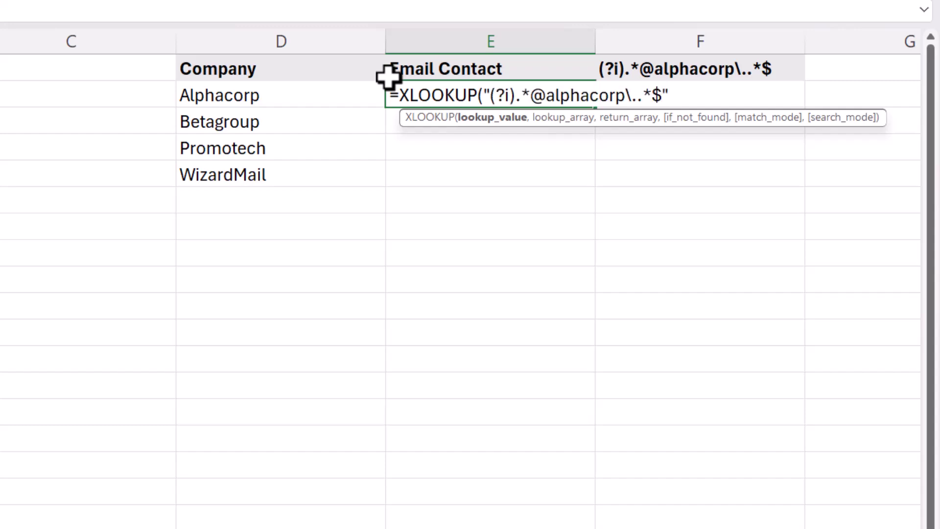
pyautogui.write('",')
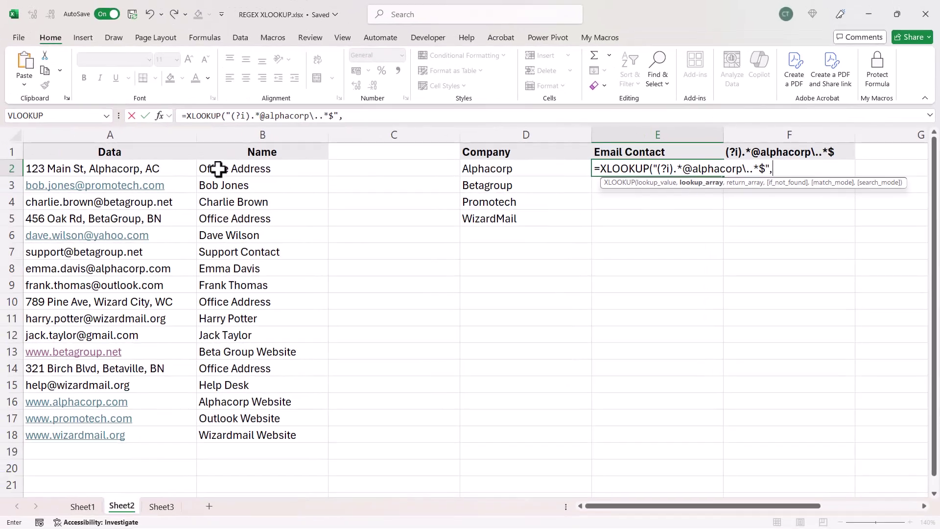
pyautogui.moveTo(166, 168); pyautogui.dragTo(114, 439)
pyautogui.write(',')
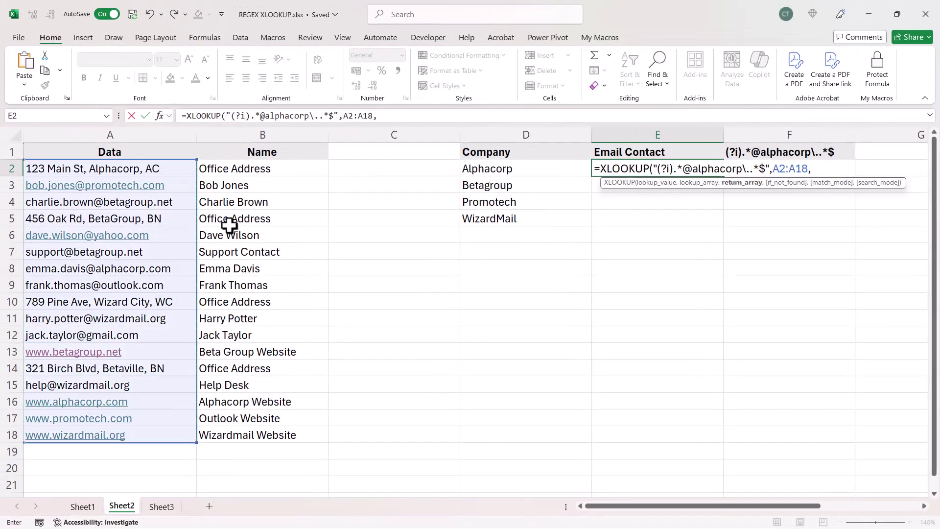
pyautogui.moveTo(265, 167); pyautogui.dragTo(258, 439)
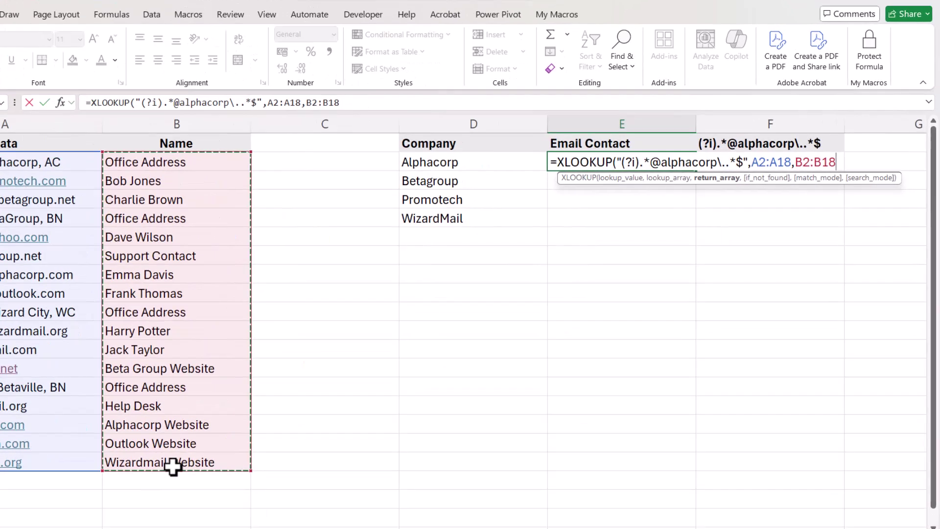
pyautogui.write(',')
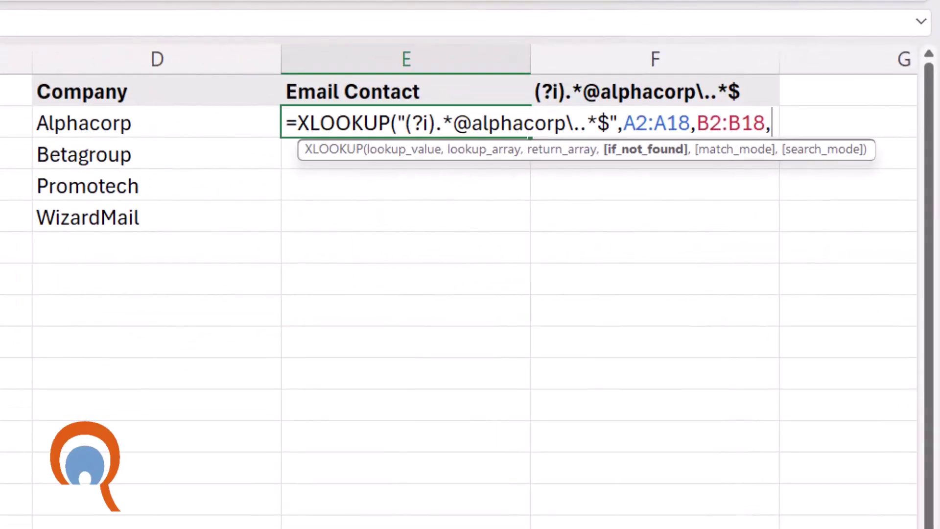
pyautogui.write(',')
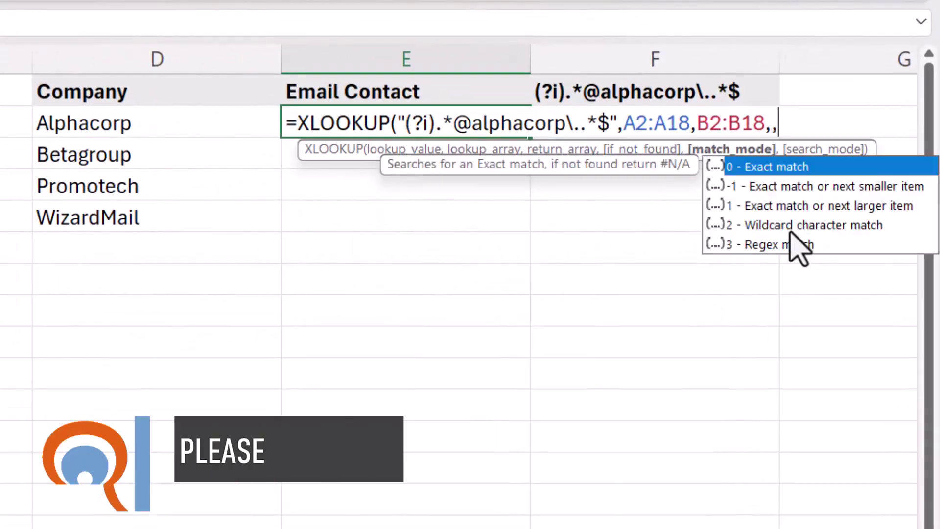
pyautogui.doubleClick(778, 245)
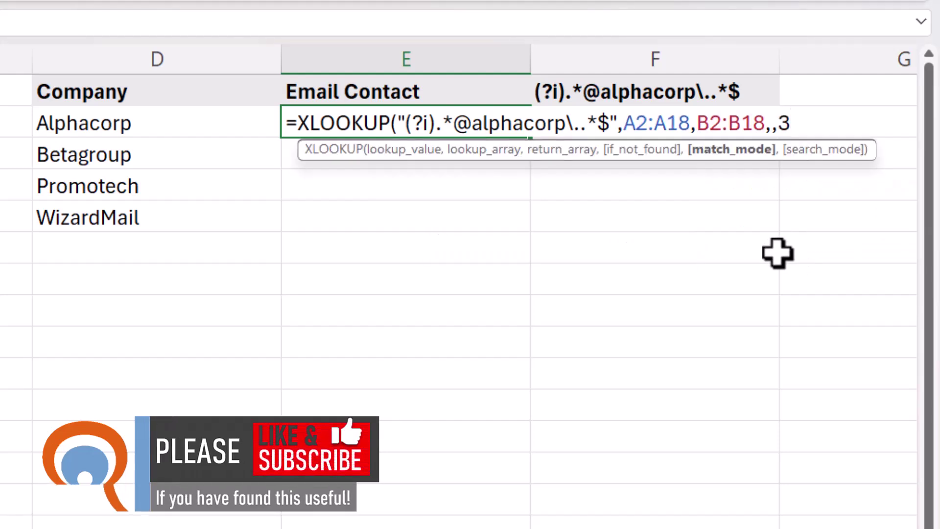
pyautogui.write(')')
pyautogui.press('Return')
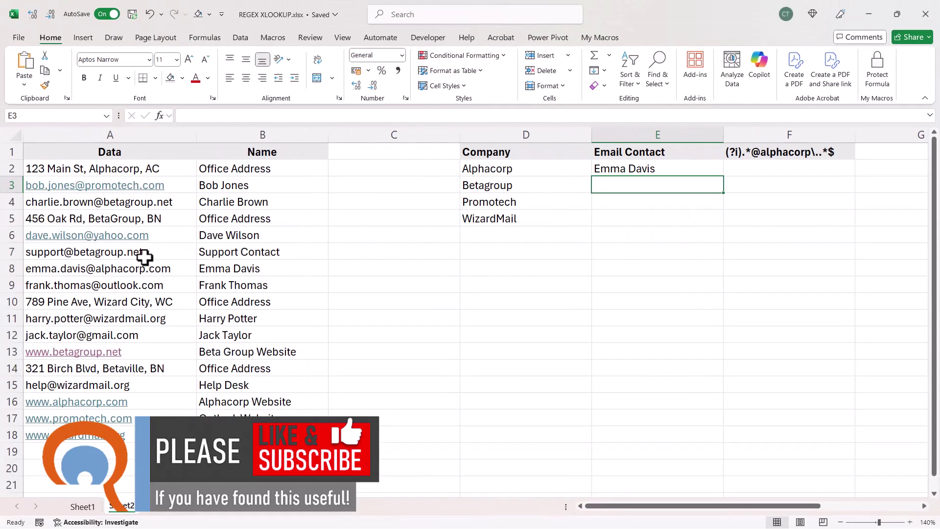
pyautogui.moveTo(122, 267); pyautogui.dragTo(241, 267)
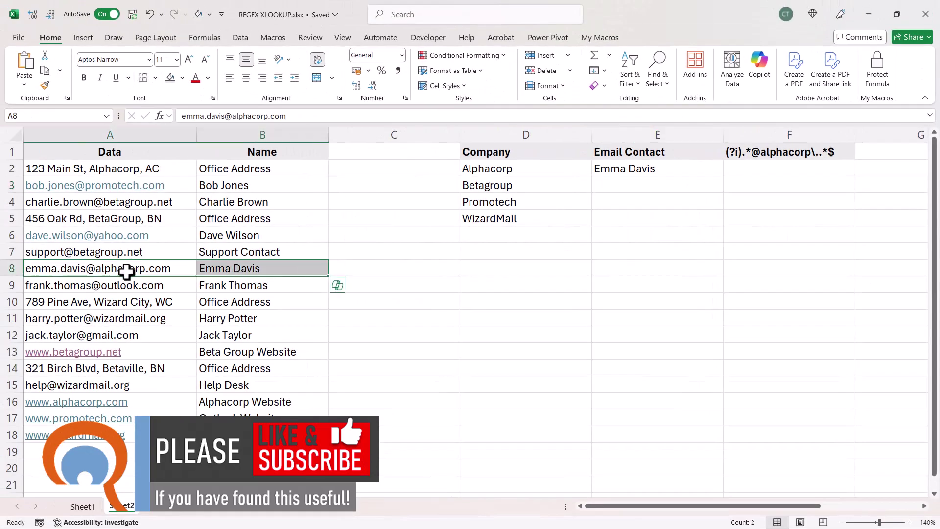
pyautogui.click(241, 268)
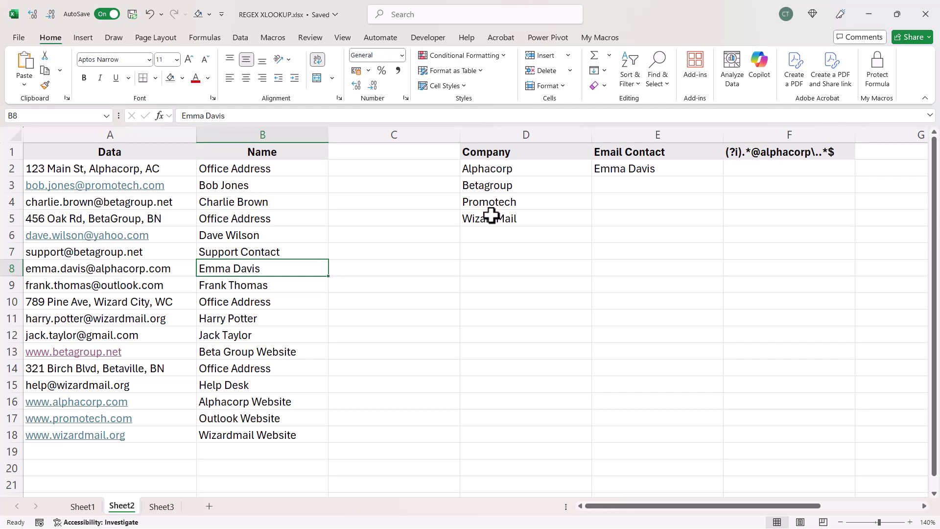
# - Copy E2's XLOOKUP formula and paste it into F2
pyautogui.click(656, 168)
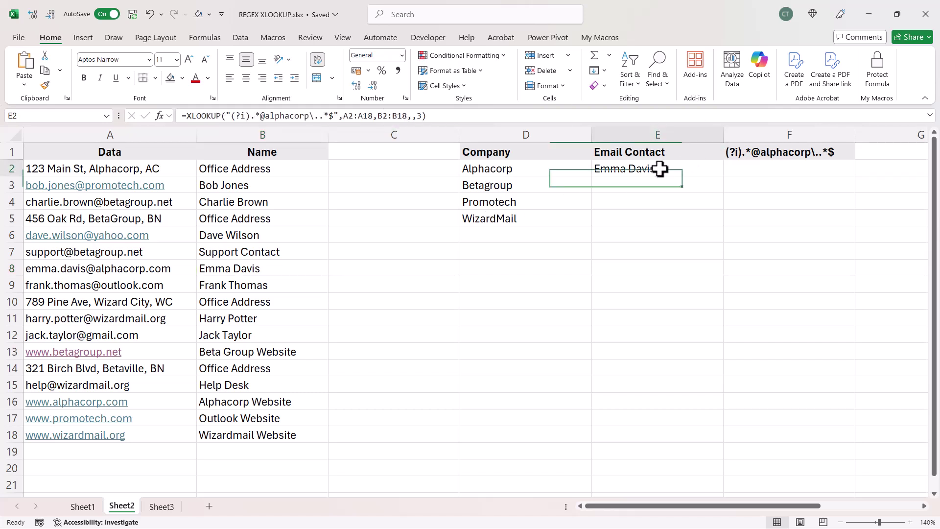
pyautogui.moveTo(439, 116); pyautogui.dragTo(97, 117)
pyautogui.hotkey('ctrl', 'c')
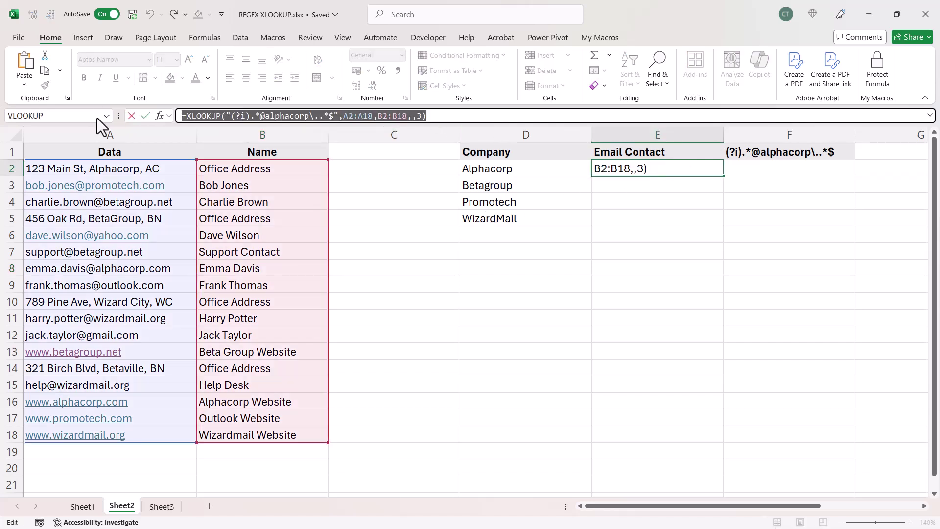
pyautogui.press('Return')
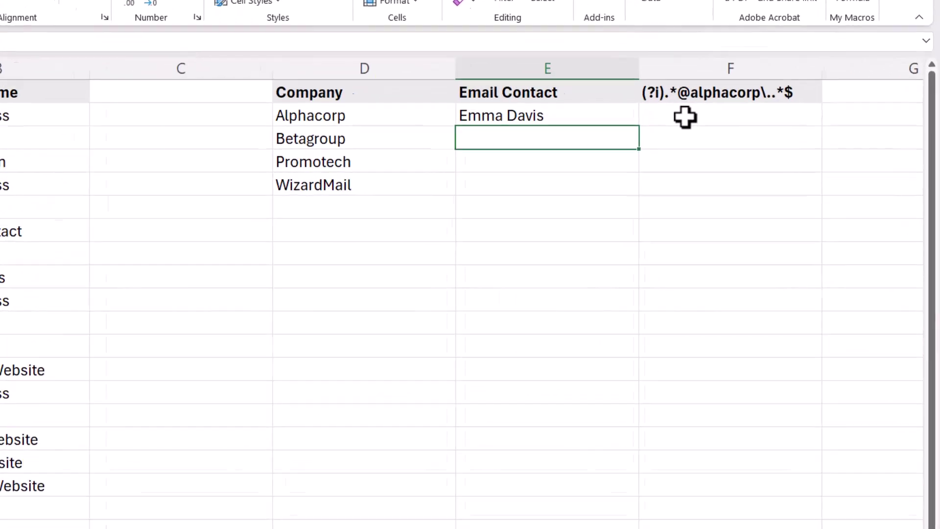
pyautogui.click(755, 170)
pyautogui.doubleClick(655, 98)
pyautogui.hotkey('ctrl', 'v')
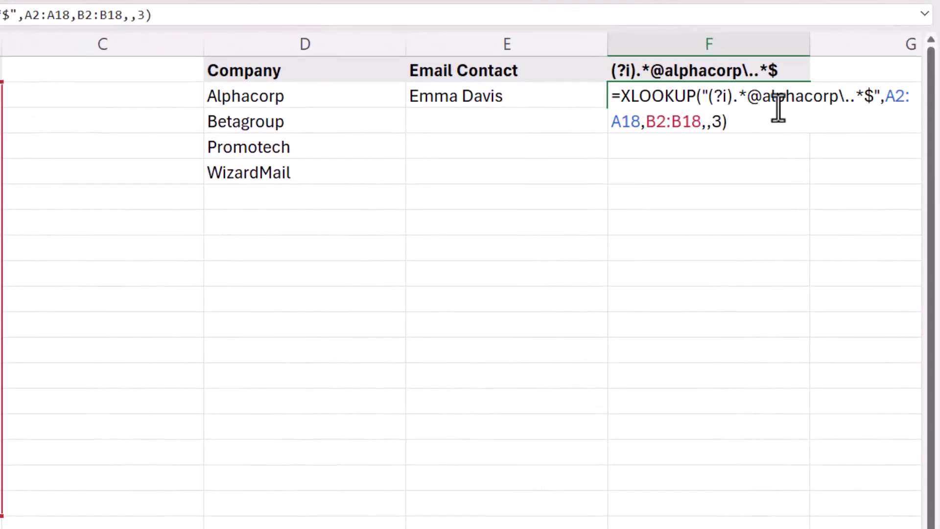
# - Replace alphacorp in F2's pattern with "&D2&" and make both ranges absolute
pyautogui.hscroll(5, 361, 79)
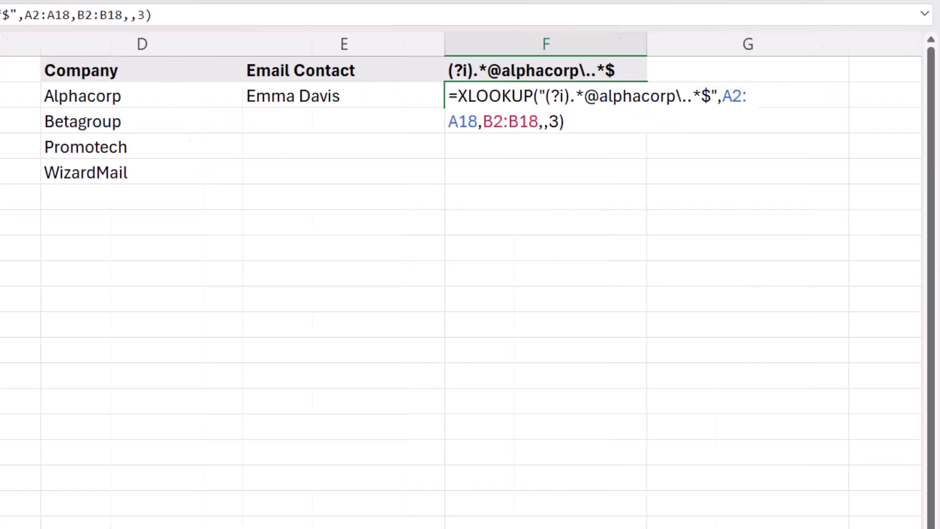
pyautogui.press('Left')
pyautogui.press('Left')
pyautogui.press('Left')
pyautogui.press('Left')
pyautogui.press('Left')
pyautogui.press('Left')
pyautogui.press('Left')
pyautogui.press('Left')
pyautogui.press('Left')
pyautogui.press('Left')
pyautogui.press('Left')
pyautogui.press('Left')
pyautogui.press('Left')
pyautogui.press('Left')
pyautogui.press('Left')
pyautogui.press('Left')
pyautogui.press('Left')
pyautogui.press('Left')
pyautogui.press('Left')
pyautogui.press('Left')
pyautogui.press('BackSpace')
pyautogui.press('BackSpace')
pyautogui.press('BackSpace')
pyautogui.press('BackSpace')
pyautogui.press('BackSpace')
pyautogui.press('BackSpace')
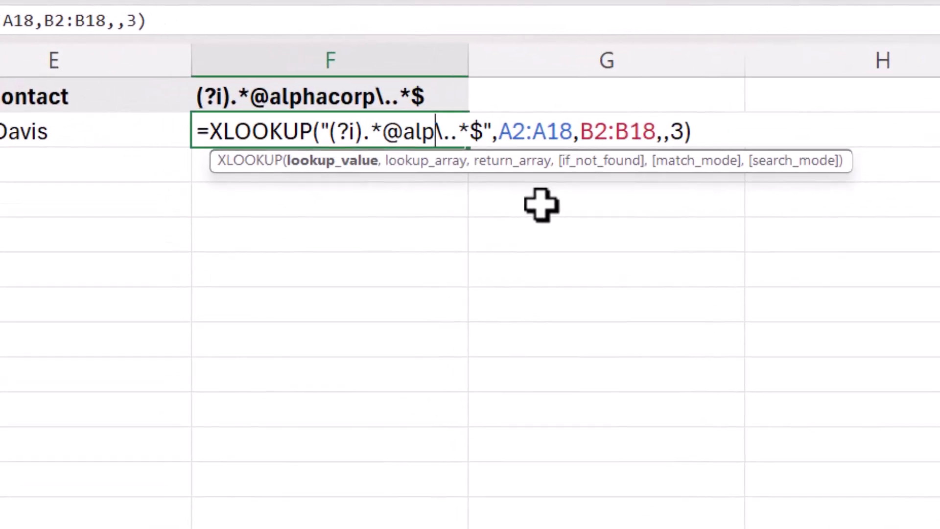
pyautogui.press('BackSpace')
pyautogui.press('BackSpace')
pyautogui.press('BackSpace')
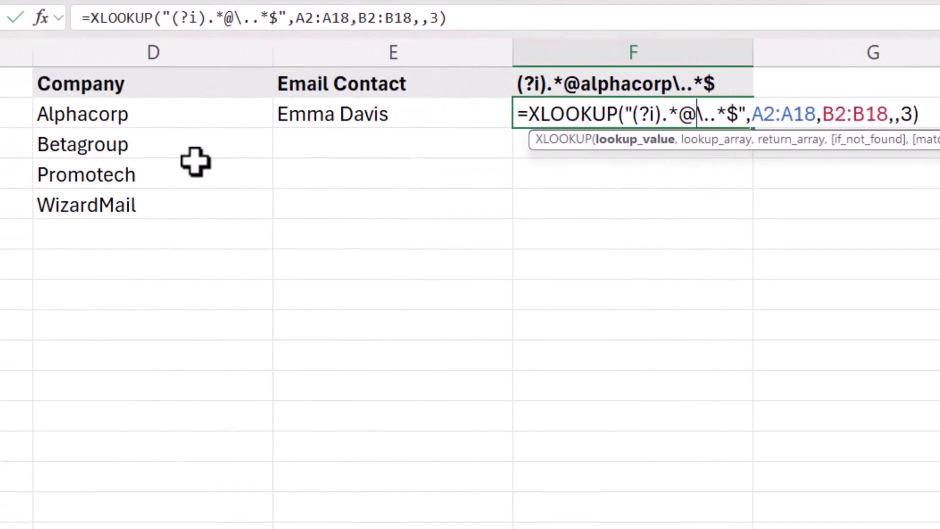
pyautogui.click(132, 115)
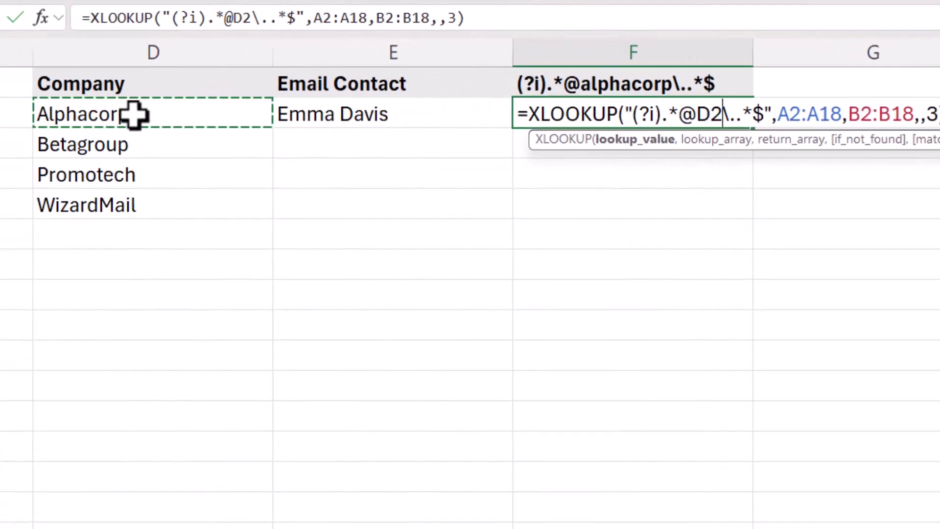
pyautogui.press('Left')
pyautogui.press('Left')
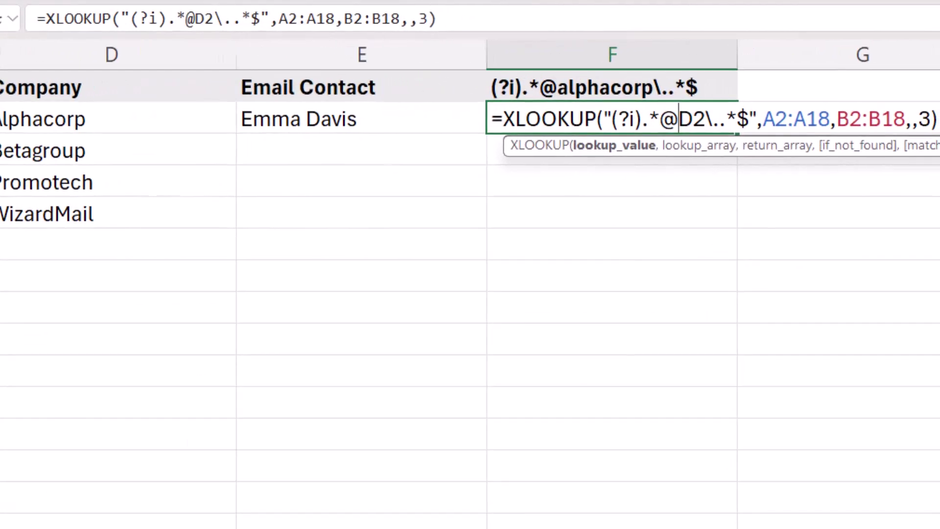
pyautogui.write('"')
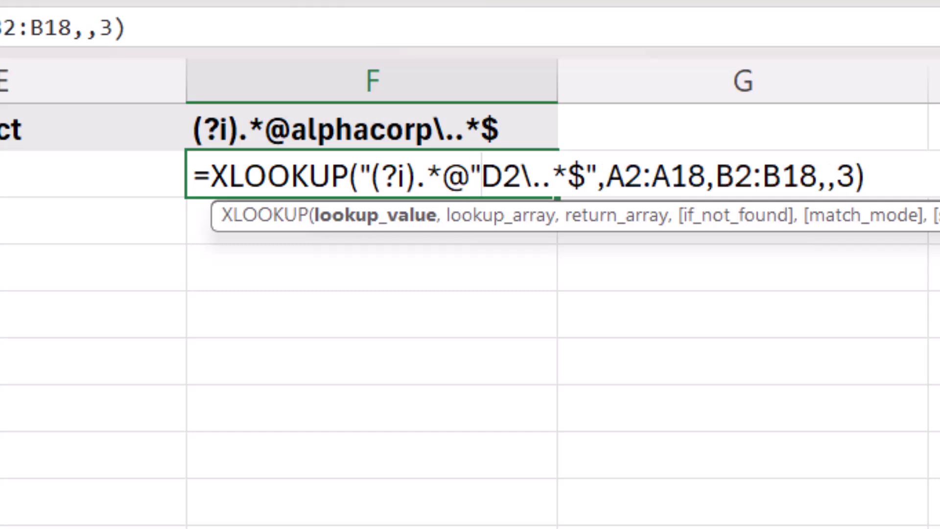
pyautogui.write('&D2')
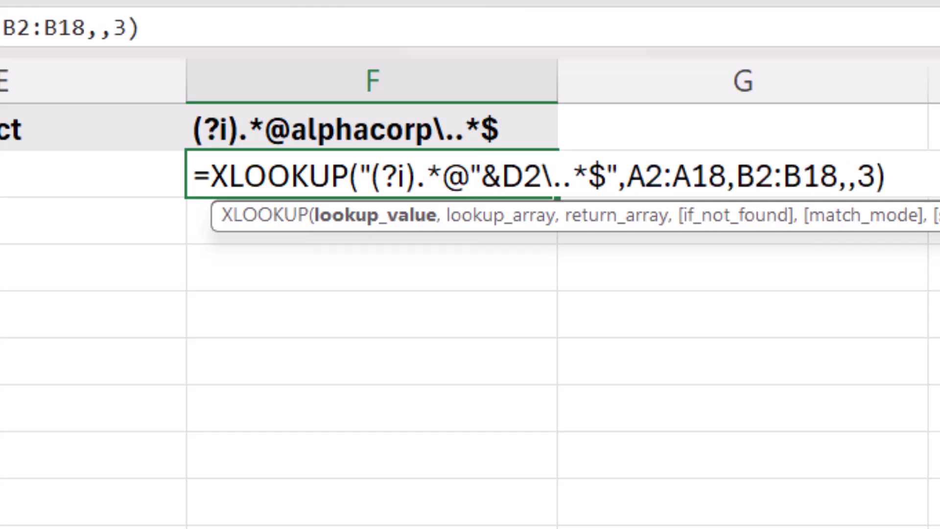
pyautogui.write('&"')
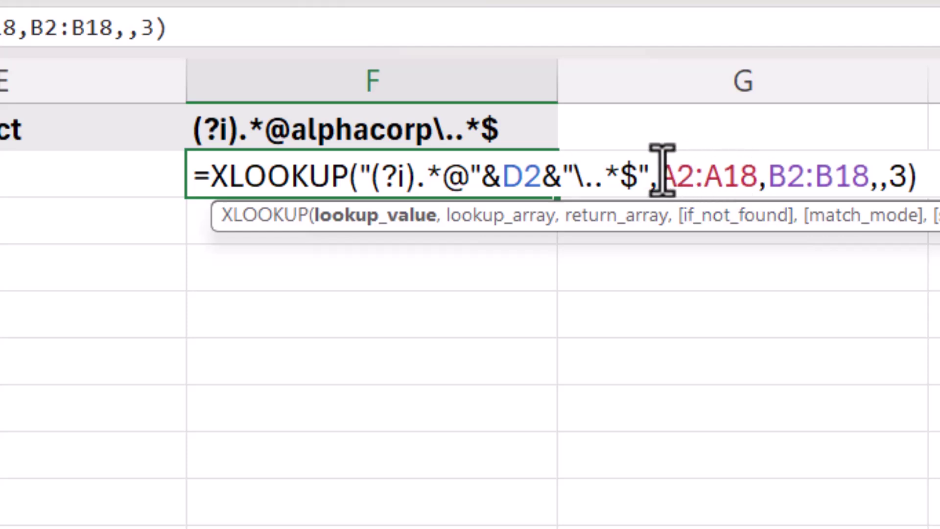
pyautogui.moveTo(659, 177); pyautogui.dragTo(877, 174)
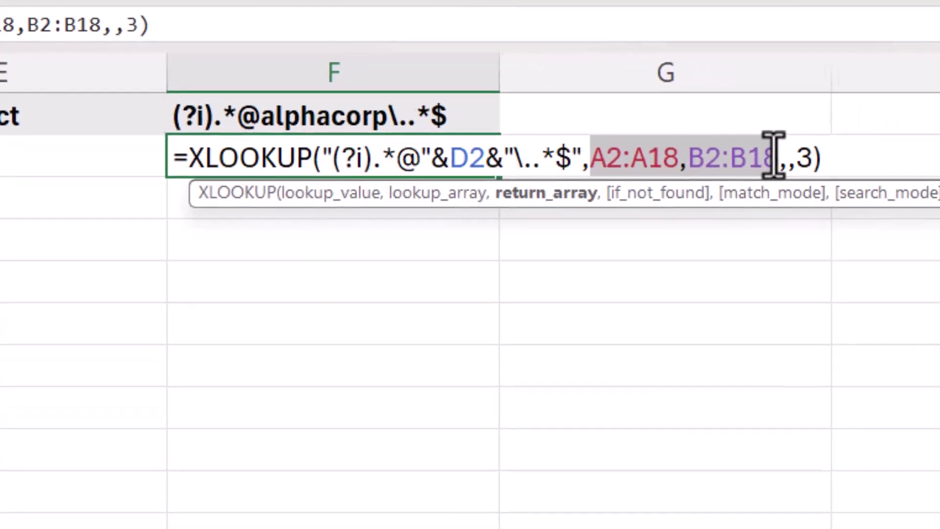
pyautogui.press('F4')
# - Commit the F2 lookup and fill it down through F5
pyautogui.press('Return')
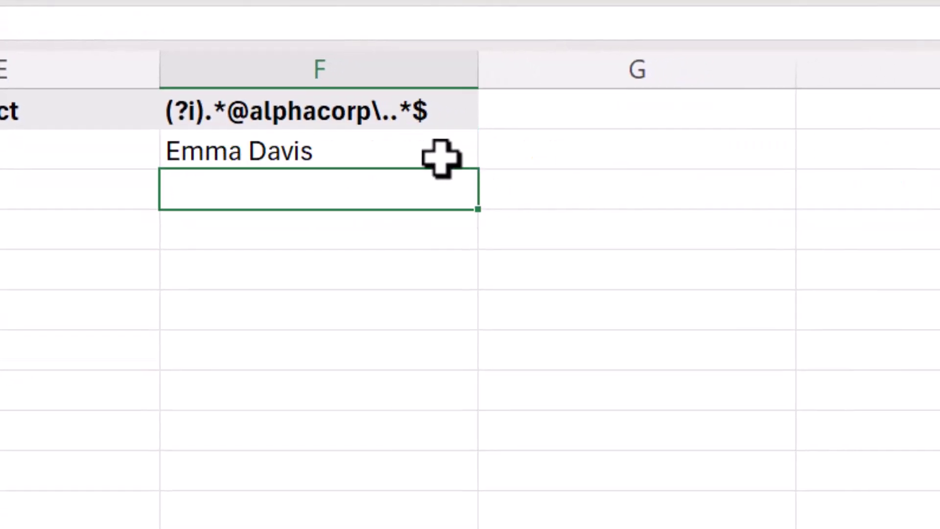
pyautogui.click(441, 155)
pyautogui.moveTo(479, 168); pyautogui.dragTo(459, 341)
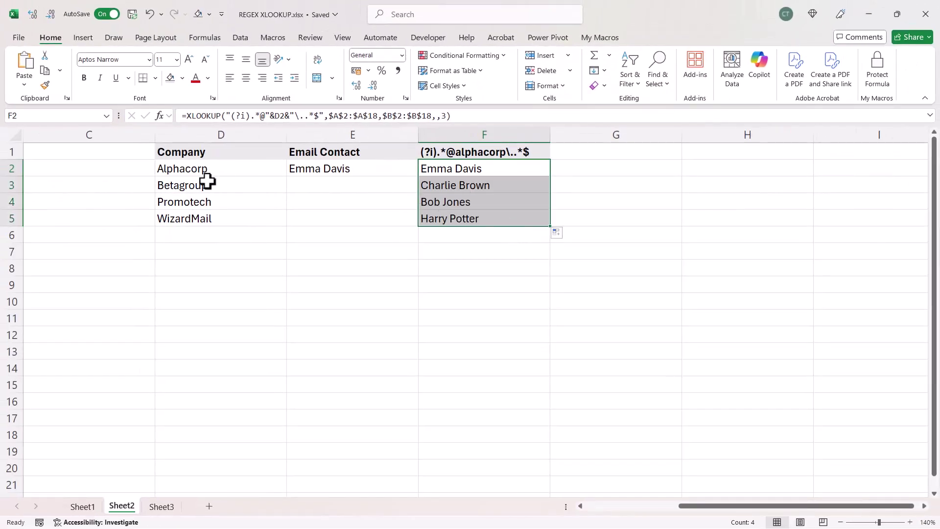
pyautogui.moveTo(688, 503); pyautogui.dragTo(588, 505)
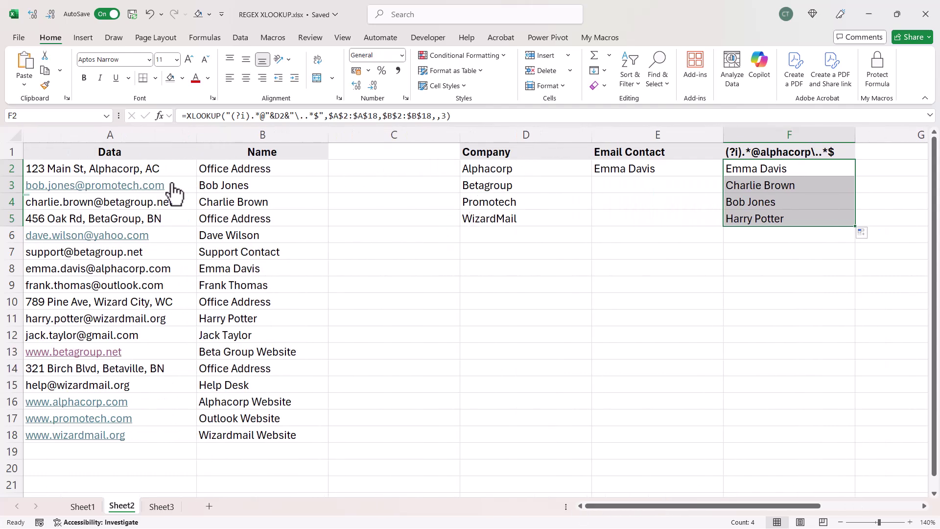
# - Replace Alphacorp in A2's address with promotech
pyautogui.click(113, 167)
pyautogui.doubleClick(94, 168)
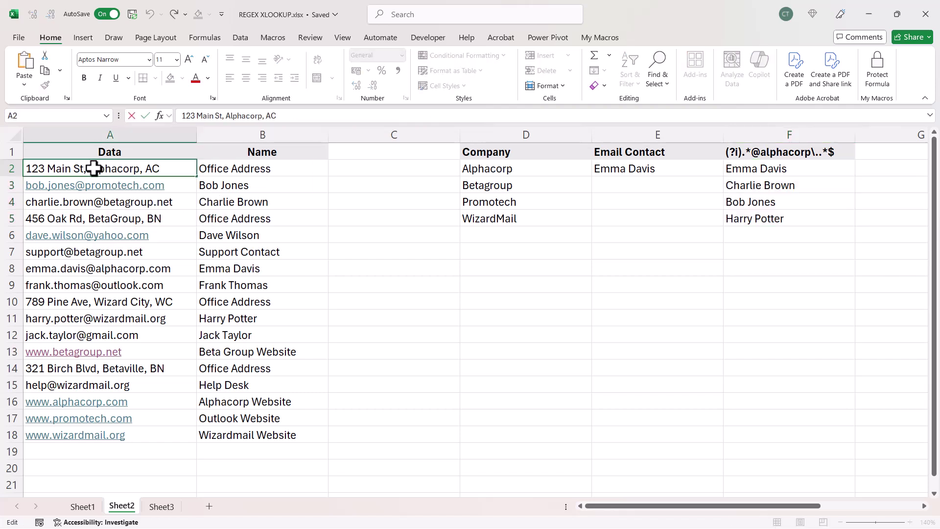
pyautogui.moveTo(90, 168); pyautogui.dragTo(139, 169)
pyautogui.write('promotec')
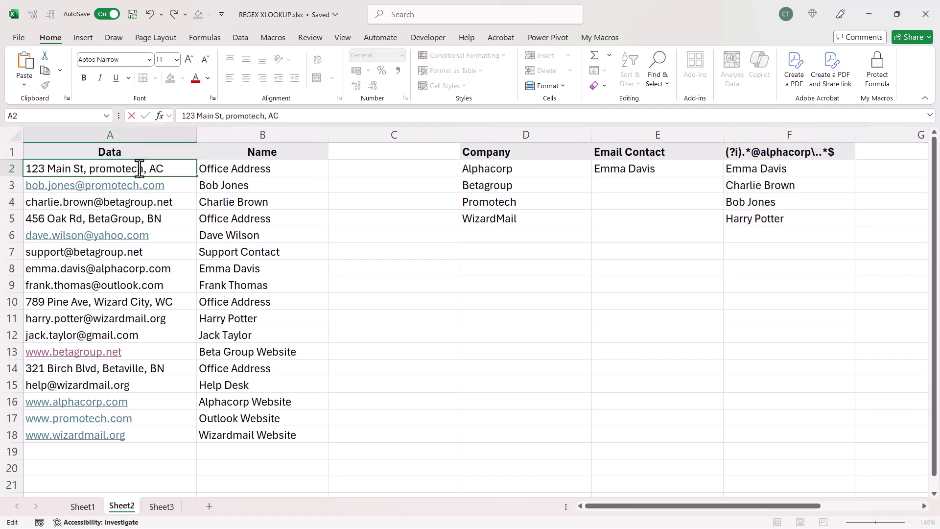
pyautogui.press('Return')
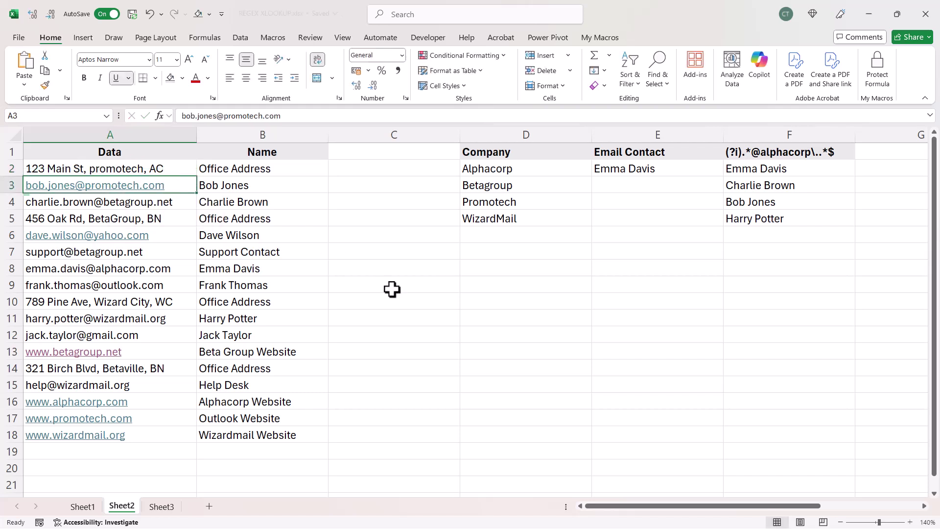
# - On Sheet3, review the codes in A2:A16 and delete the pasted regex screenshot
pyautogui.click(160, 507)
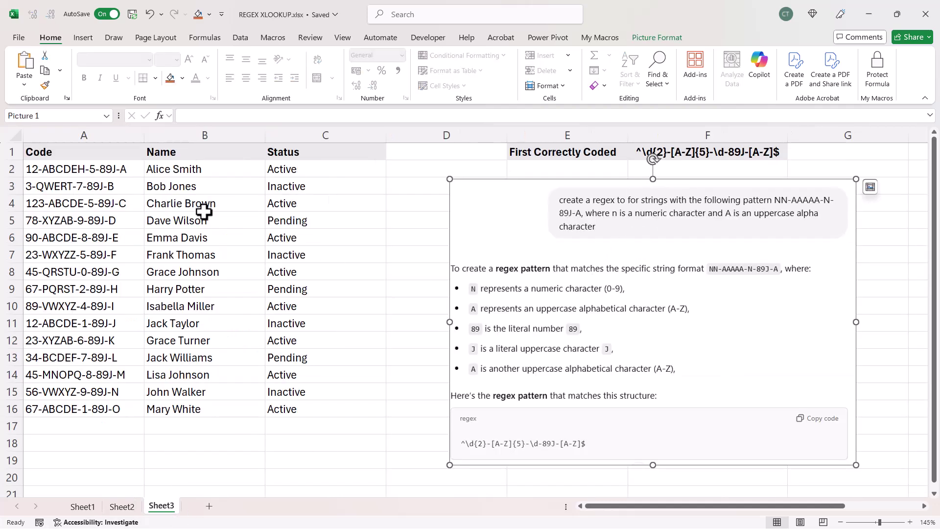
pyautogui.moveTo(122, 172); pyautogui.dragTo(98, 404)
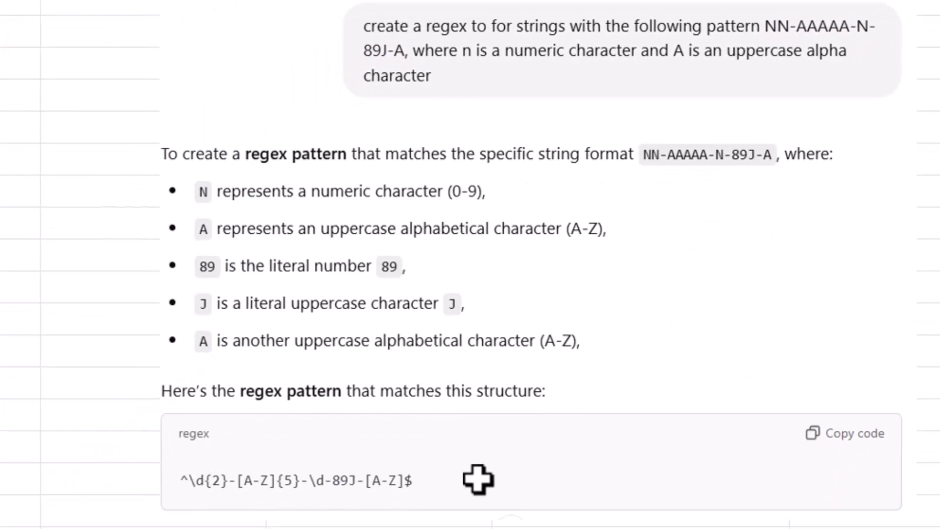
pyautogui.click(810, 224)
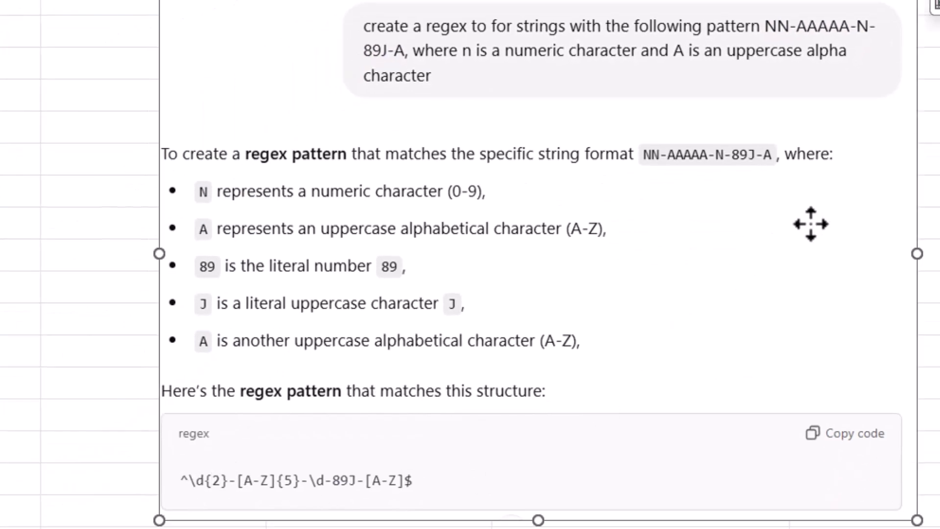
pyautogui.press('Delete')
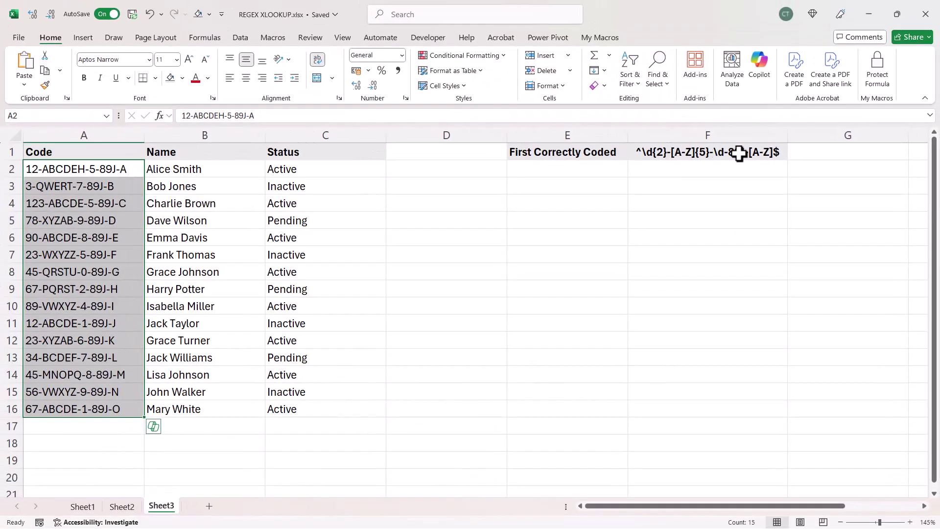
# - Copy F1's code regex and start an XLOOKUP in E2 using it as the lookup value
pyautogui.click(685, 152)
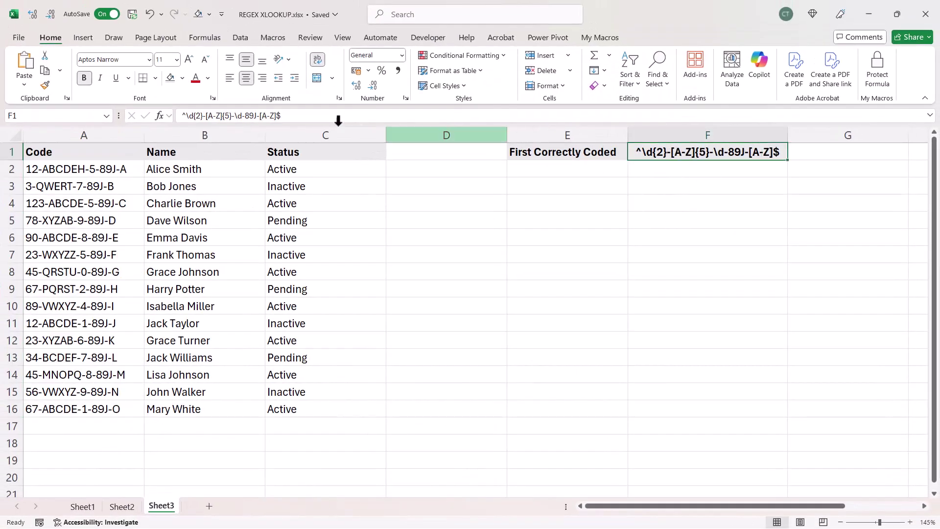
pyautogui.moveTo(299, 116); pyautogui.dragTo(111, 128)
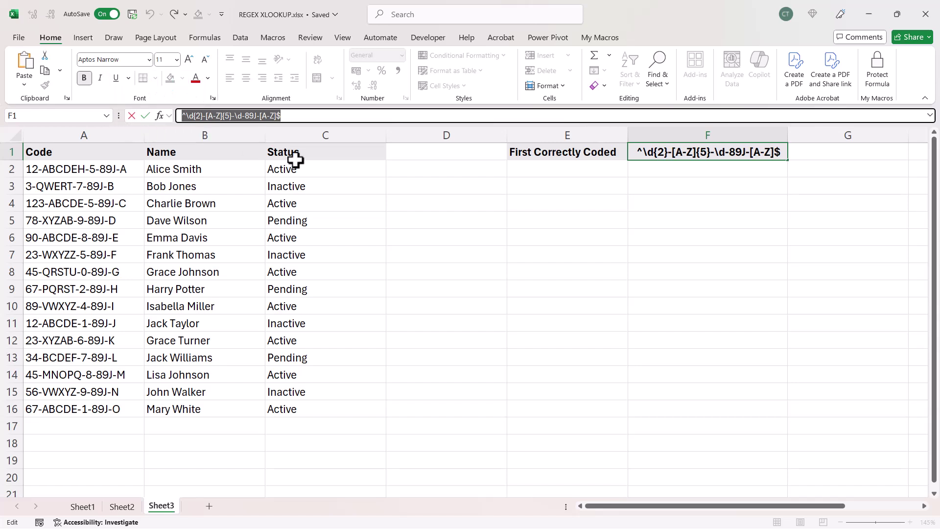
pyautogui.press('Return')
pyautogui.click(542, 172)
pyautogui.write('=')
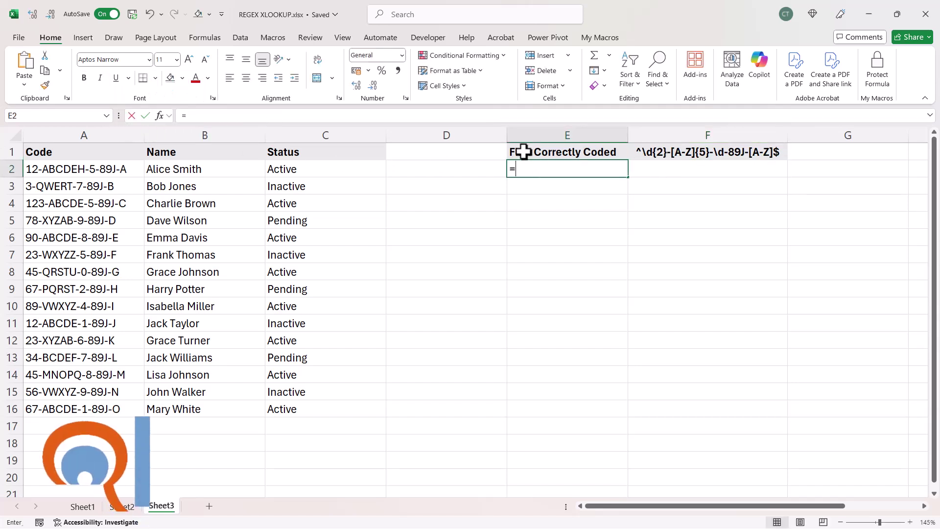
pyautogui.write('xl')
pyautogui.press('Tab')
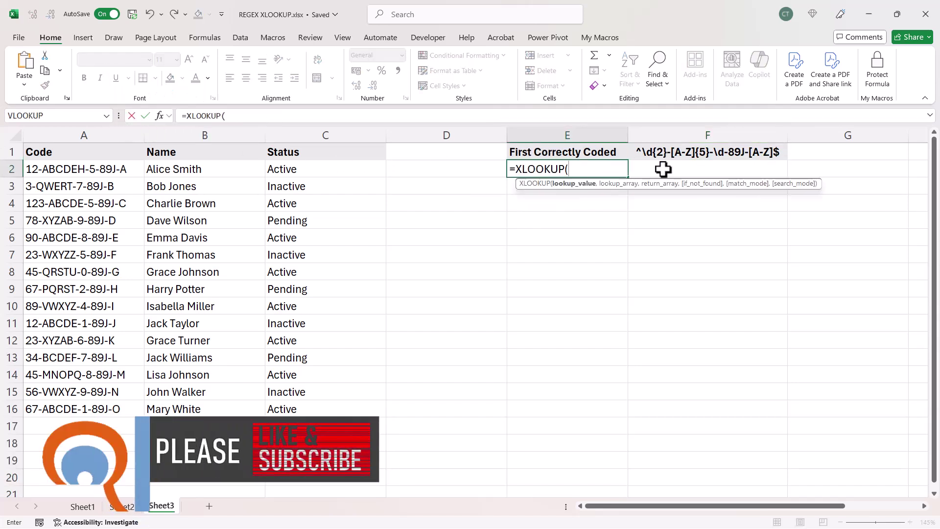
pyautogui.write('"')
pyautogui.hotkey('ctrl', 'v')
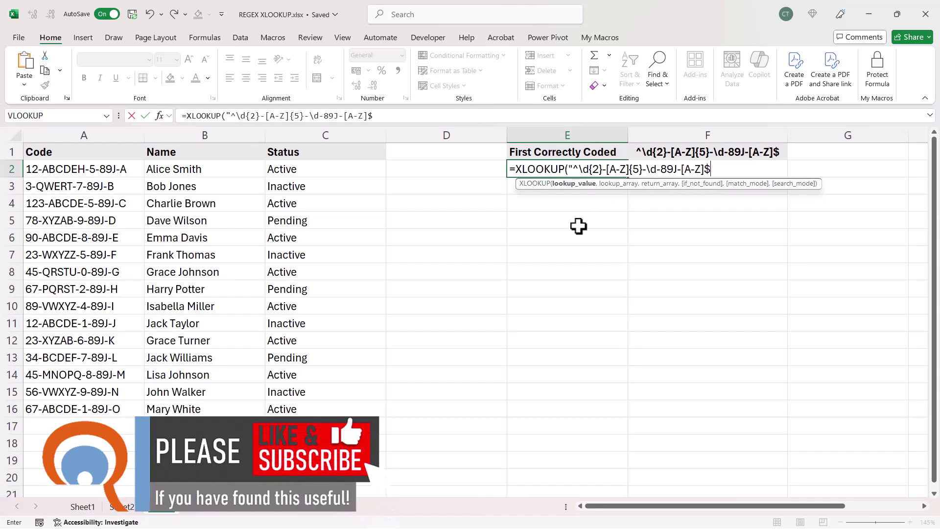
pyautogui.write('",')
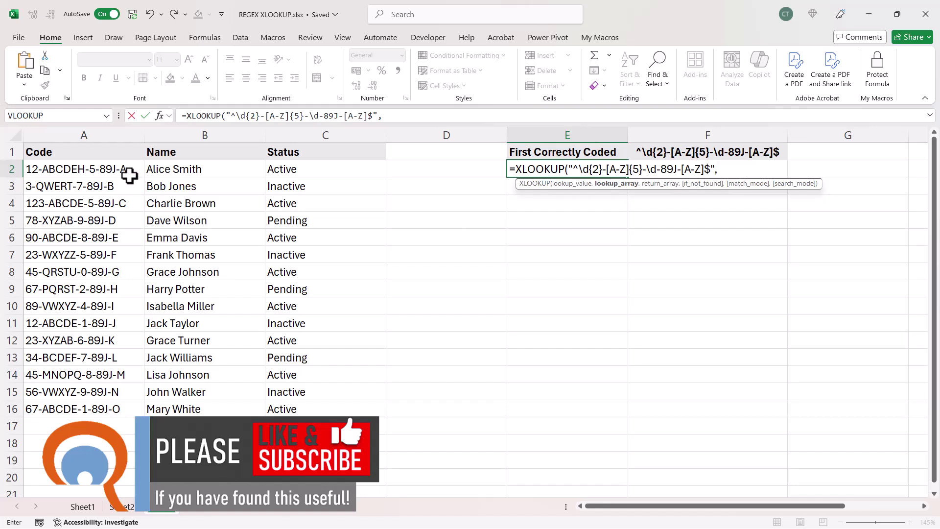
# - Complete E2's lookup over A2:A16 returning B2:B16 with regex match mode 3
pyautogui.moveTo(129, 170); pyautogui.dragTo(93, 407)
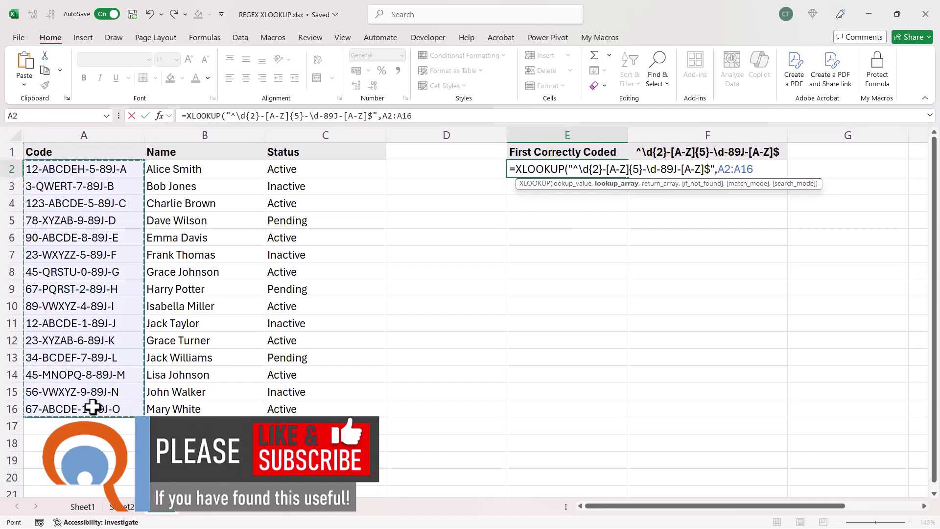
pyautogui.write(',')
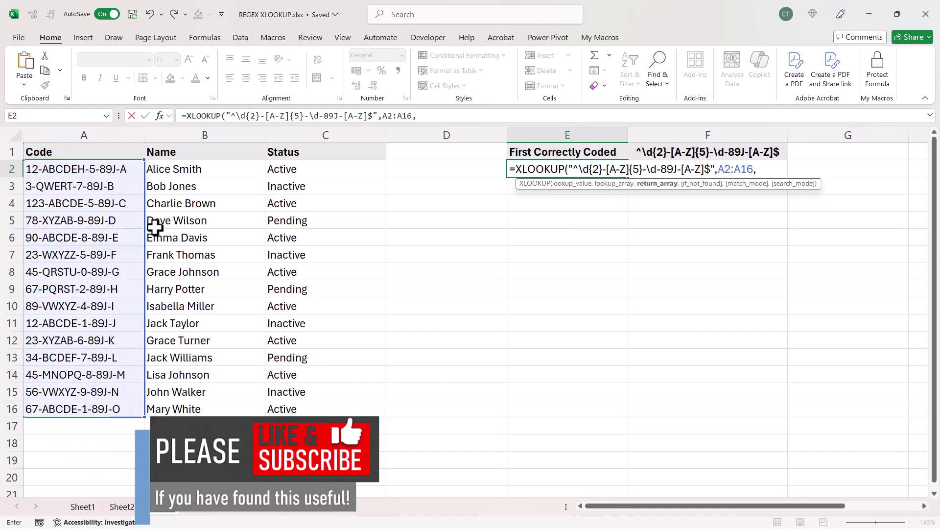
pyautogui.moveTo(199, 171); pyautogui.dragTo(184, 407)
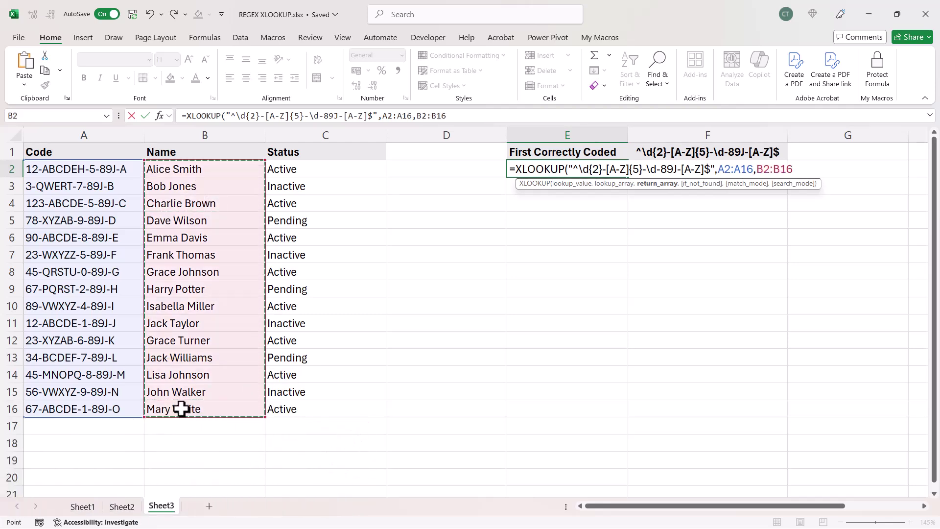
pyautogui.write(',,')
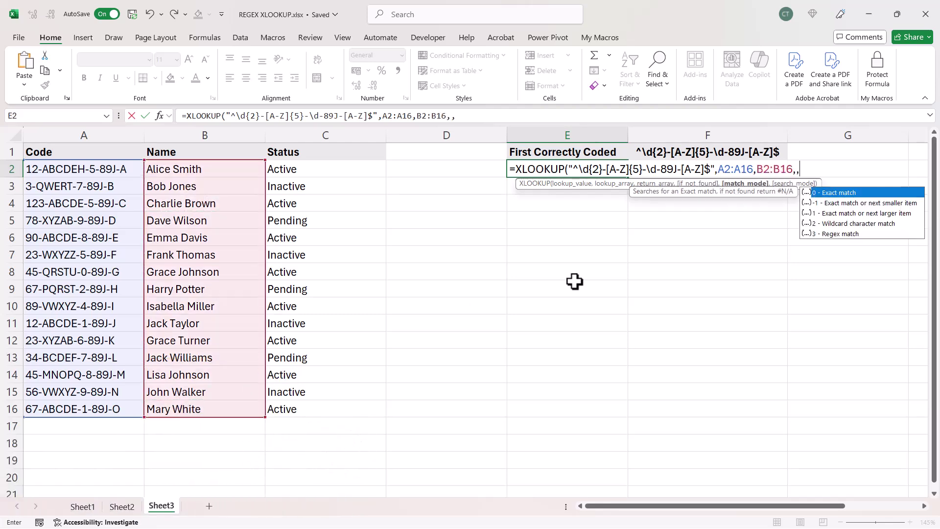
pyautogui.doubleClick(827, 233)
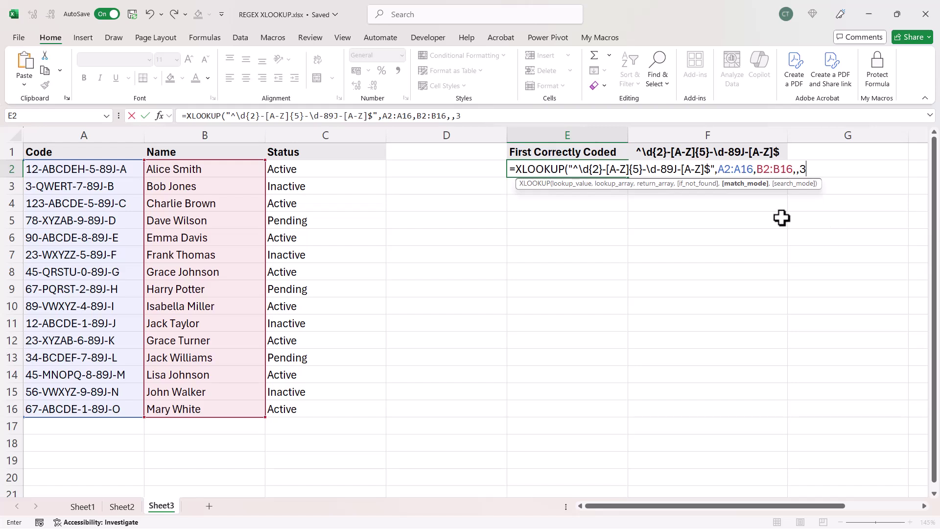
pyautogui.write(')')
pyautogui.press('Return')
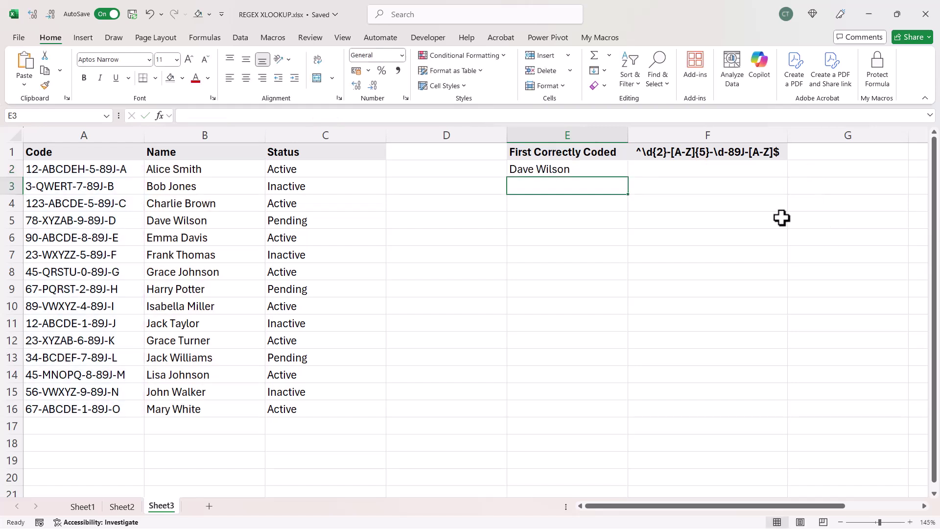
pyautogui.click(209, 223)
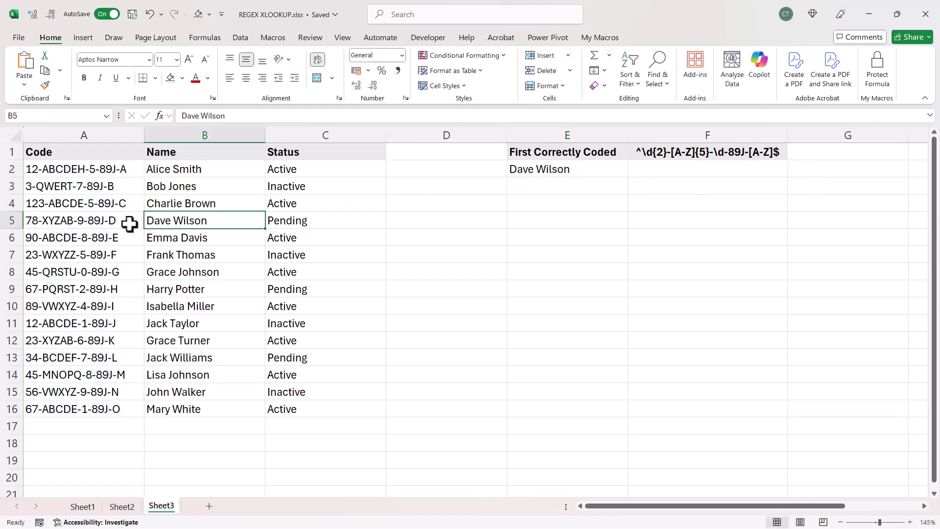
pyautogui.click(100, 222)
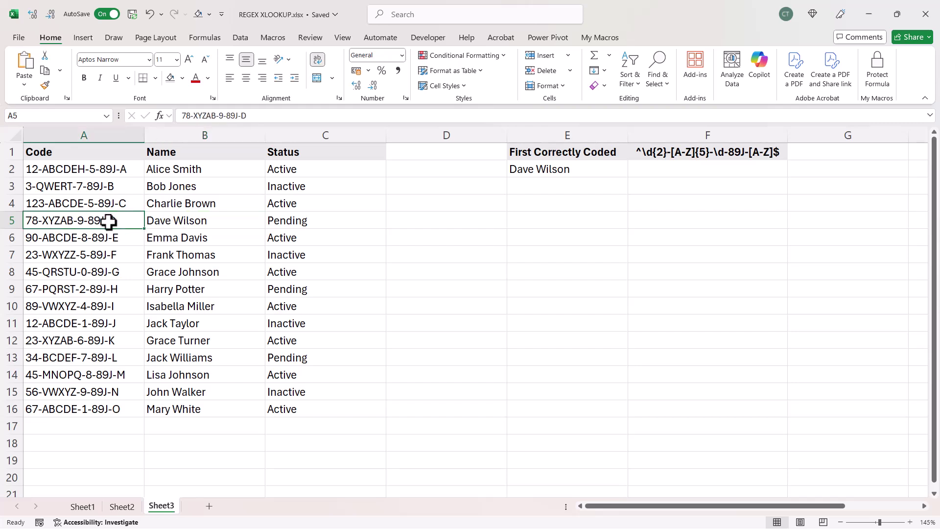